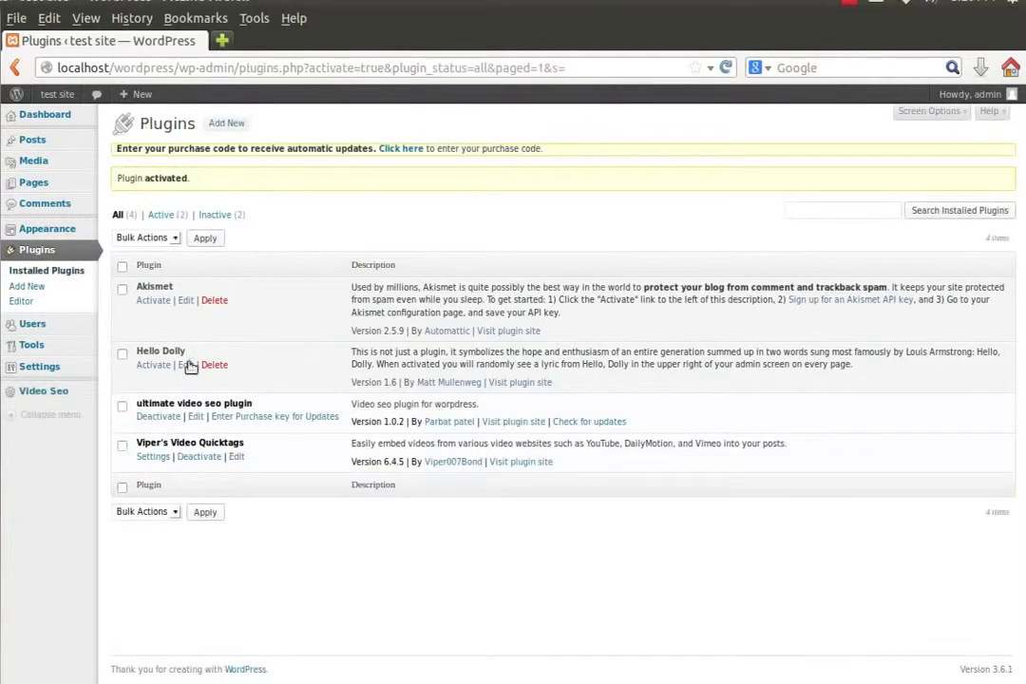
Step: Create a new post titled "Youtube video using oembed method"
{"action": "mouse_move", "coordinate": [68, 140]}
{"action": "left_click", "coordinate": [130, 157]}
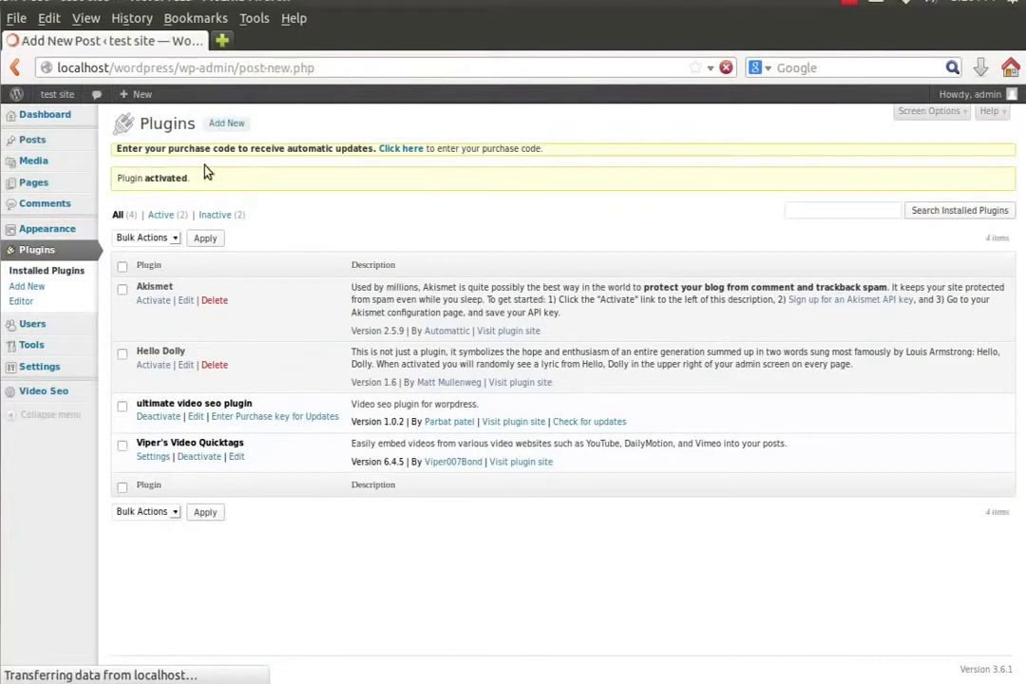
{"action": "left_click", "coordinate": [193, 178]}
{"action": "type", "text": "Youtube"}
{"action": "key", "text": "BackSpace"}
{"action": "key", "text": "BackSpace"}
{"action": "type", "text": "ube video using oembed method"}
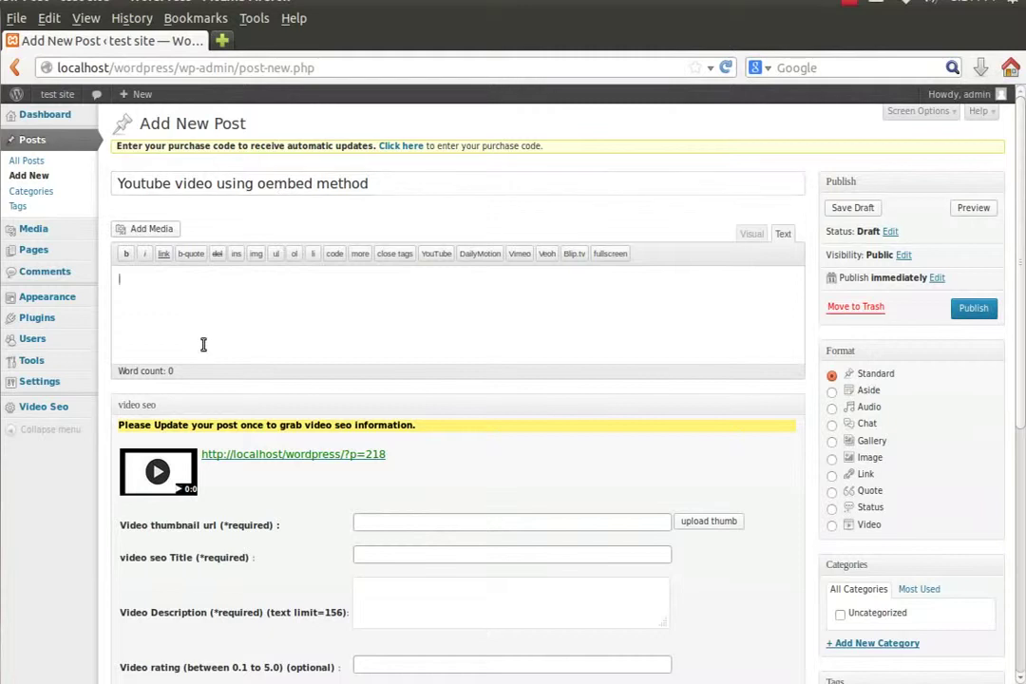
{"action": "key", "text": "alt+Tab"}
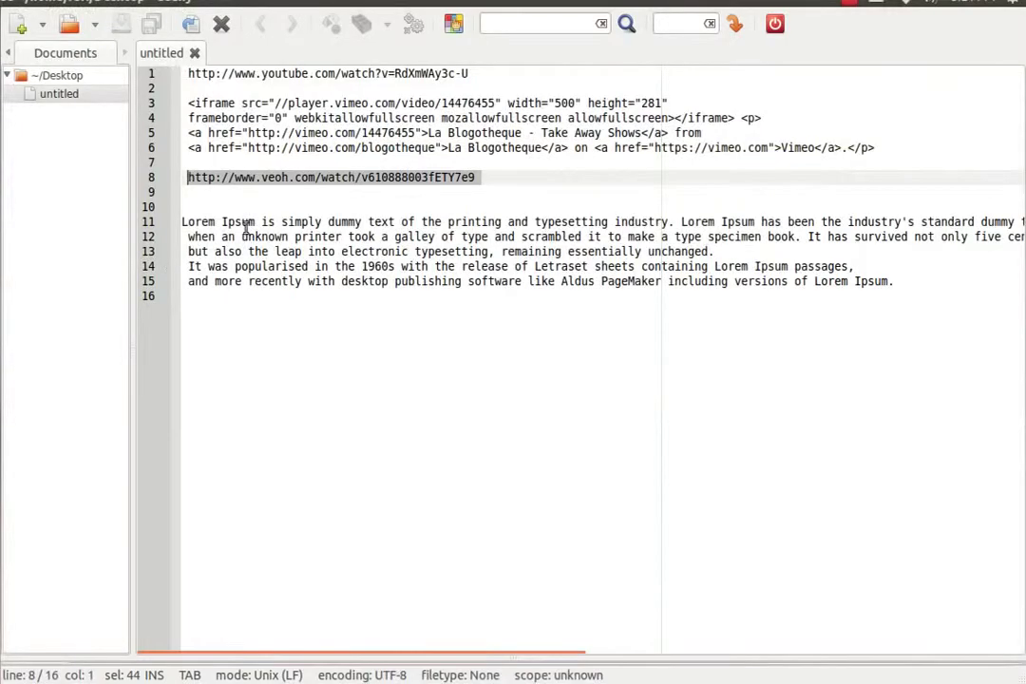
{"action": "left_click_drag", "start_coordinate": [489, 80], "coordinate": [149, 76]}
{"action": "key", "text": "ctrl+c"}
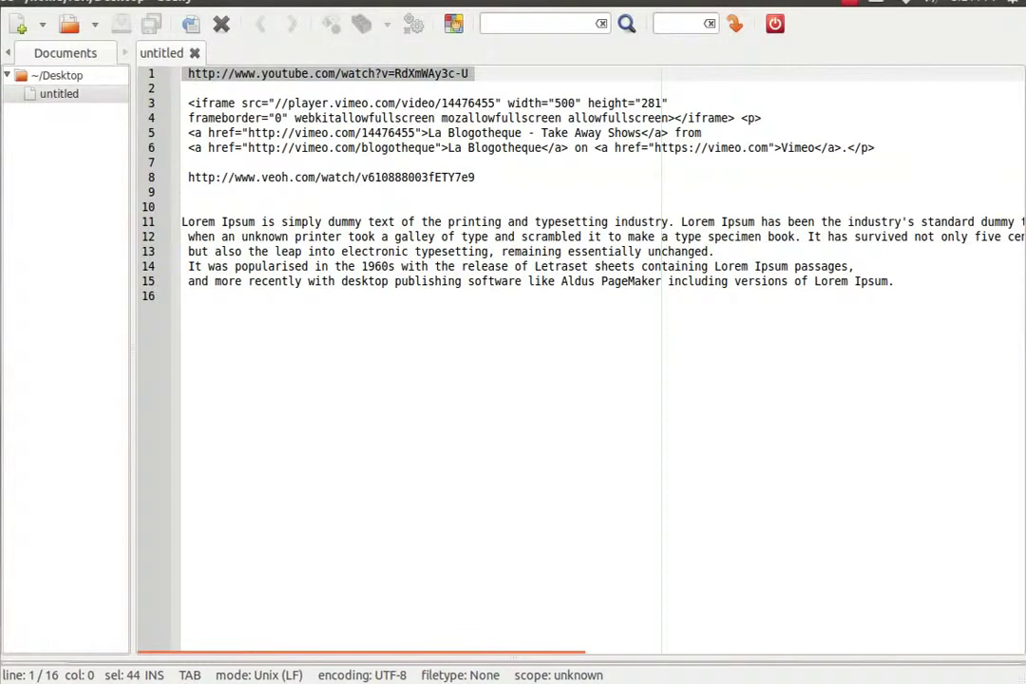
{"action": "key", "text": "alt+Tab"}
{"action": "key", "text": "ctrl+v"}
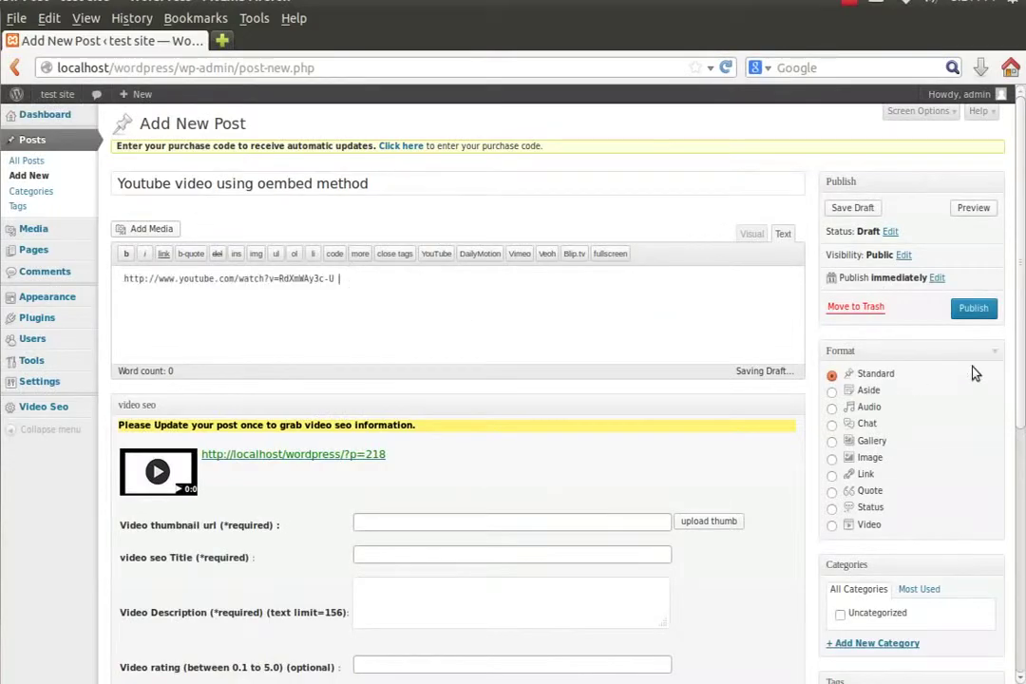
{"action": "left_click", "coordinate": [973, 308]}
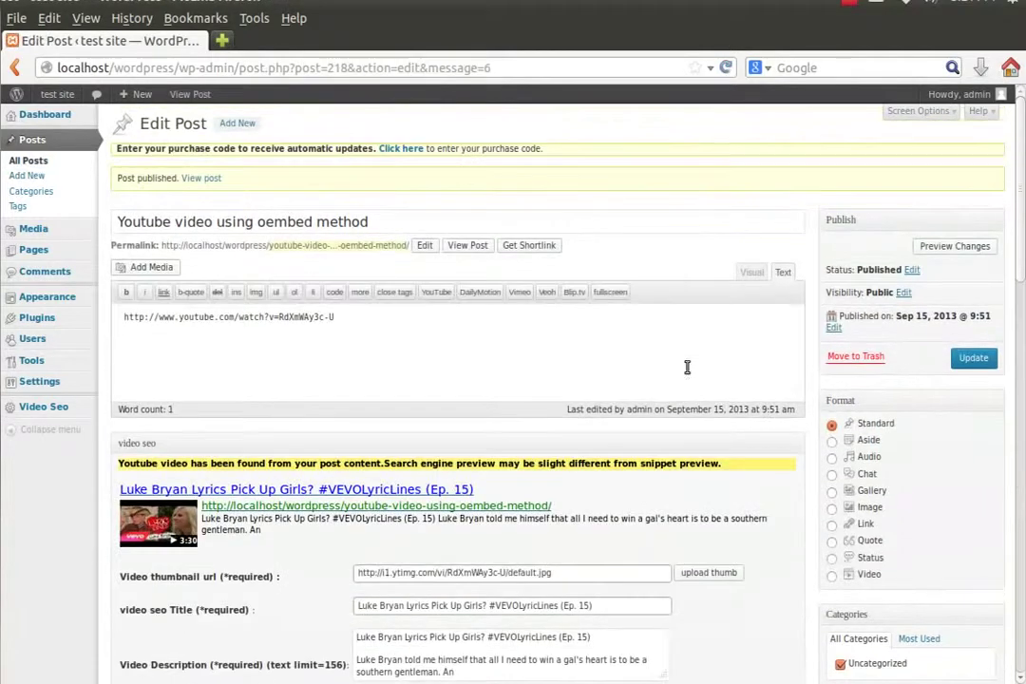
Step: Review the video SEO fields of the published YouTube post and update the post
{"action": "scroll", "coordinate": [688, 368], "scroll_direction": "down", "scroll_amount": 5}
{"action": "scroll", "coordinate": [698, 516], "scroll_direction": "up", "scroll_amount": 1}
{"action": "scroll", "coordinate": [380, 456], "scroll_direction": "up", "scroll_amount": 2}
{"action": "scroll", "coordinate": [362, 477], "scroll_direction": "down", "scroll_amount": 3}
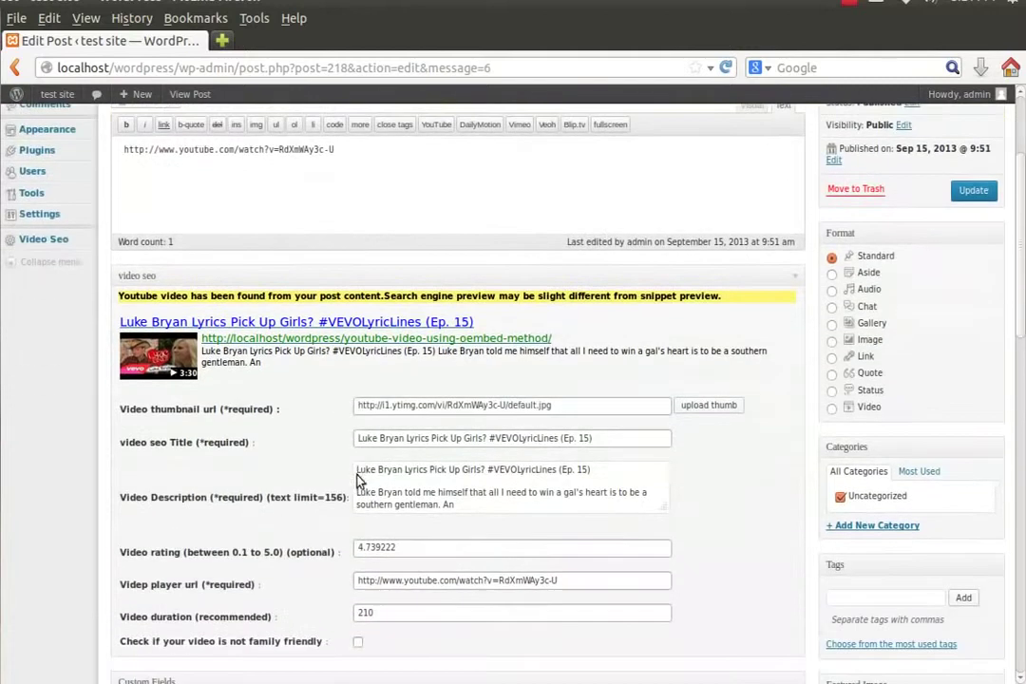
{"action": "left_click", "coordinate": [973, 107]}
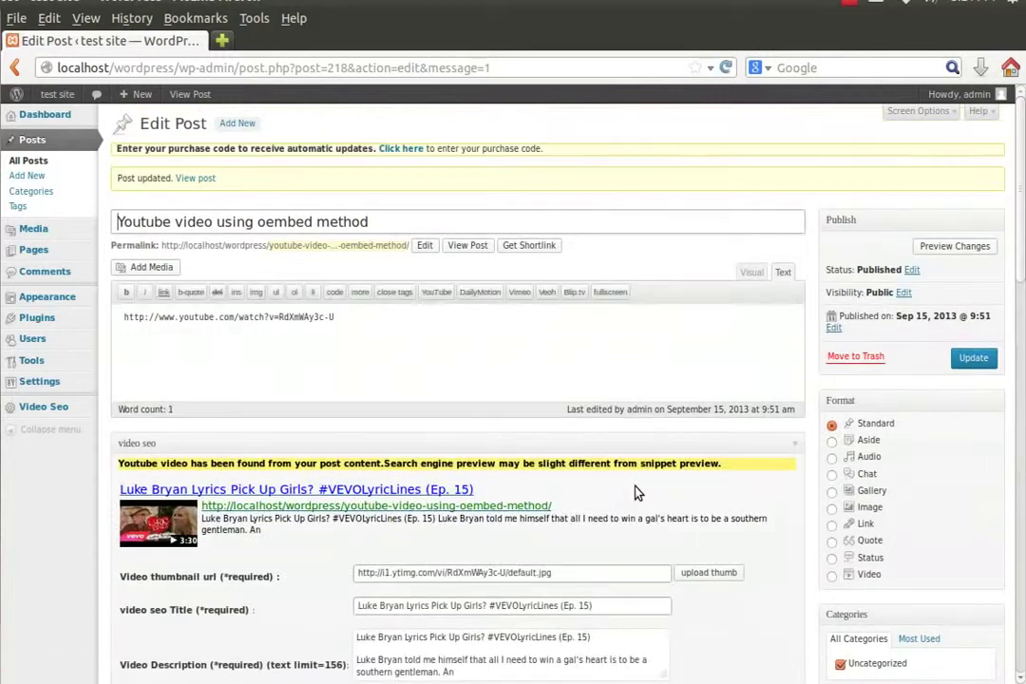
Step: Open video-sitemap.xml from the Video Seo sitemap settings, examine the YouTube video's entry, and return to the settings
{"action": "scroll", "coordinate": [637, 492], "scroll_direction": "down", "scroll_amount": 3}
{"action": "scroll", "coordinate": [638, 490], "scroll_direction": "up", "scroll_amount": 2}
{"action": "mouse_move", "coordinate": [42, 323]}
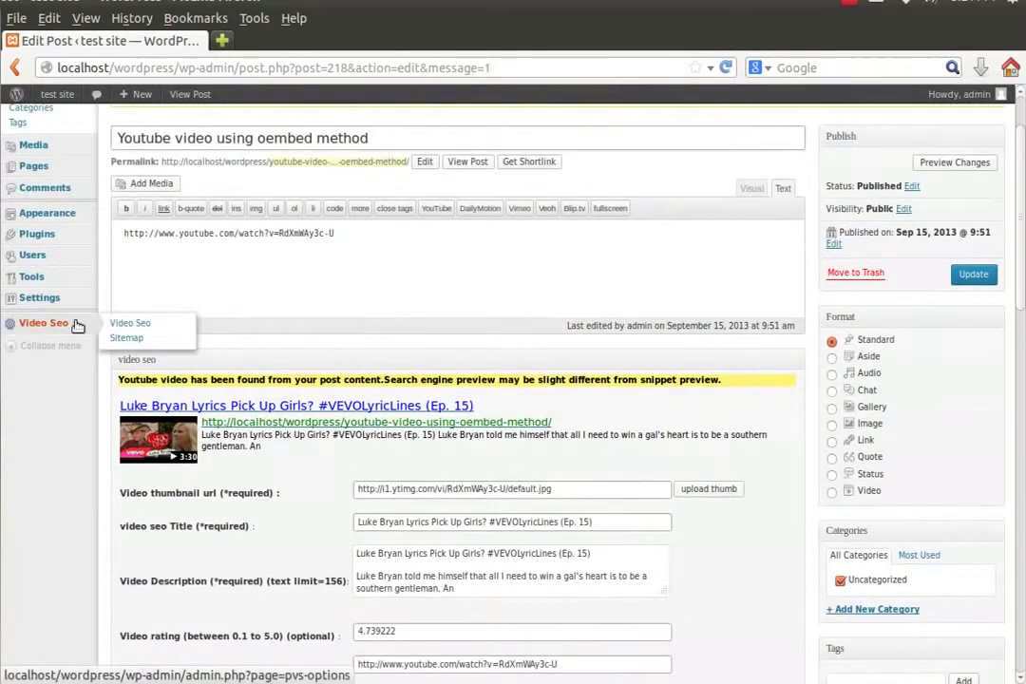
{"action": "scroll", "coordinate": [334, 360], "scroll_direction": "up", "scroll_amount": 2}
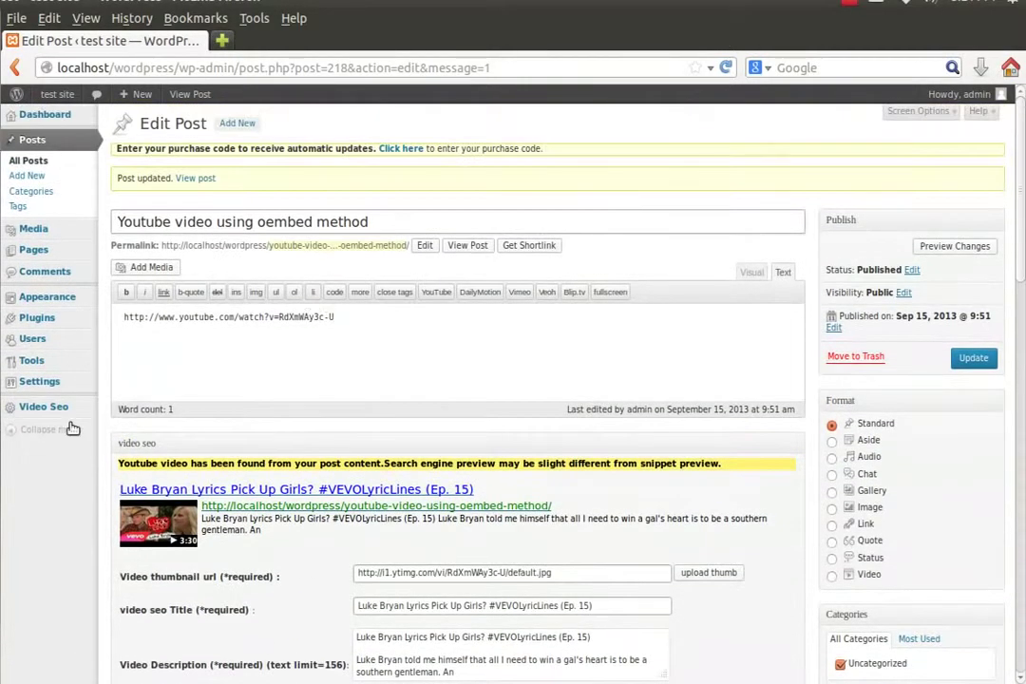
{"action": "mouse_move", "coordinate": [42, 407]}
{"action": "left_click", "coordinate": [122, 422]}
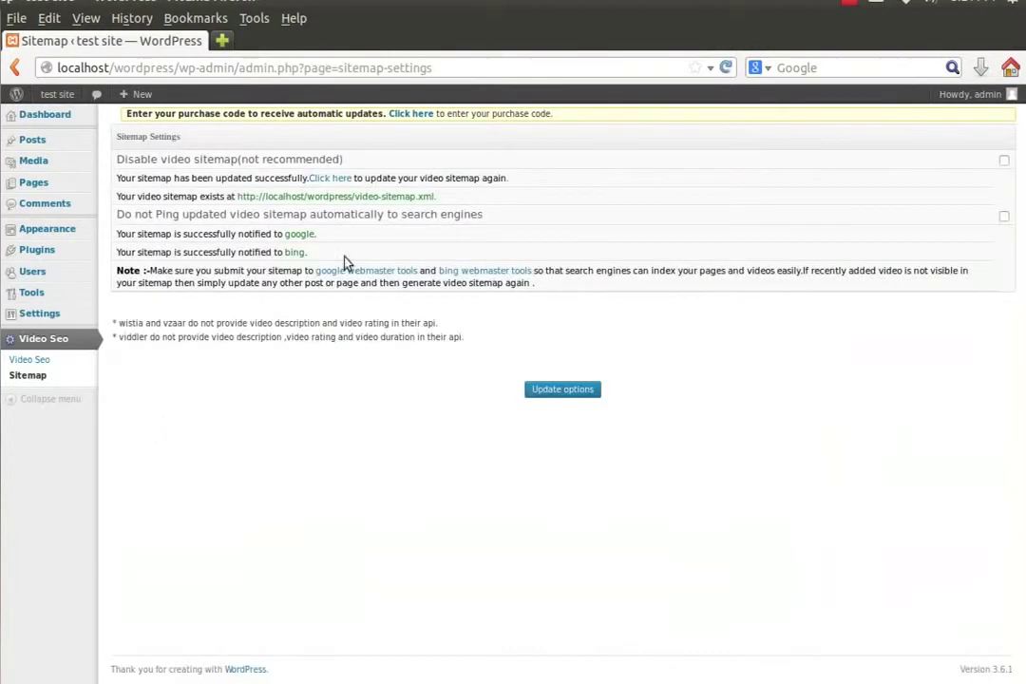
{"action": "left_click", "coordinate": [376, 197]}
{"action": "scroll", "coordinate": [223, 240], "scroll_direction": "down", "scroll_amount": 1}
{"action": "scroll", "coordinate": [223, 241], "scroll_direction": "up", "scroll_amount": 1}
{"action": "left_click_drag", "start_coordinate": [319, 562], "coordinate": [317, 600]}
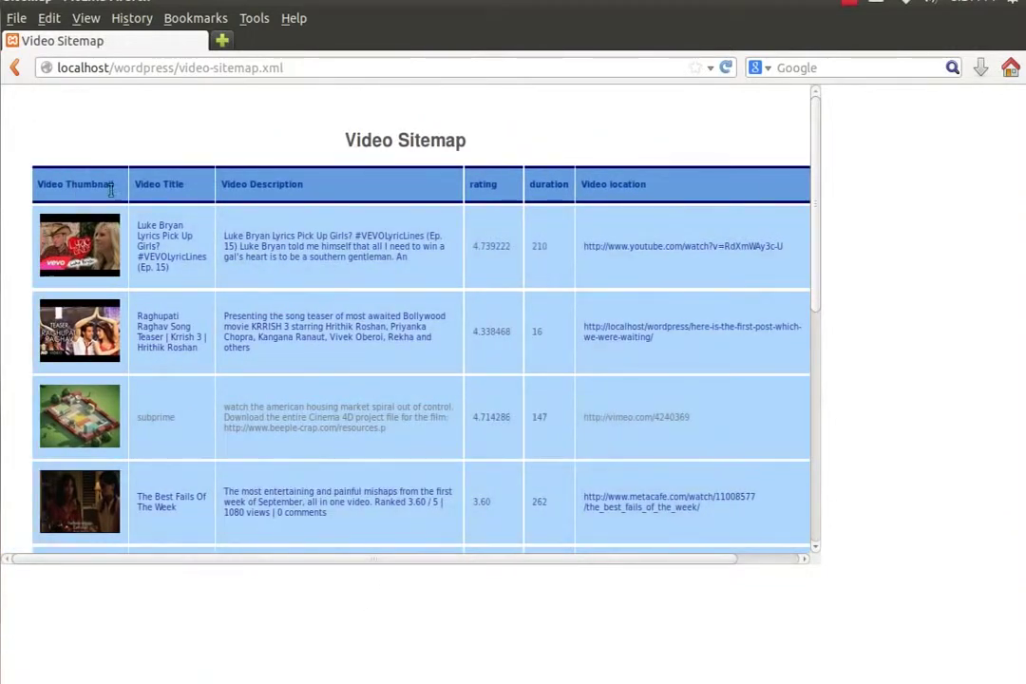
{"action": "left_click", "coordinate": [14, 67]}
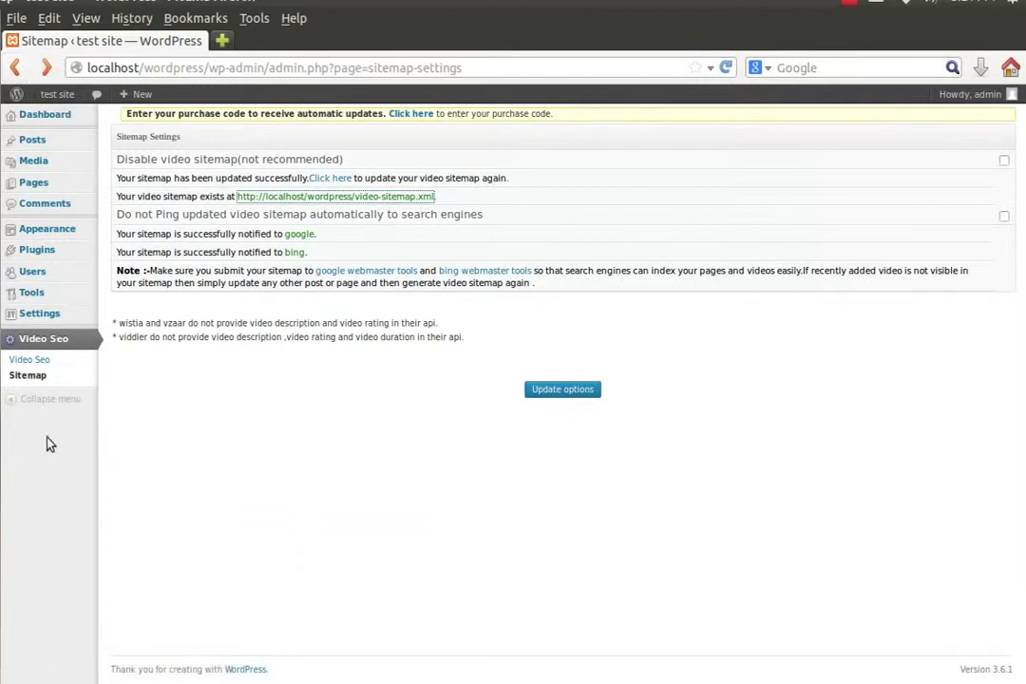
Step: Create another new post titled "Video embeded using iframe embed code"
{"action": "mouse_move", "coordinate": [52, 144]}
{"action": "left_click", "coordinate": [133, 156]}
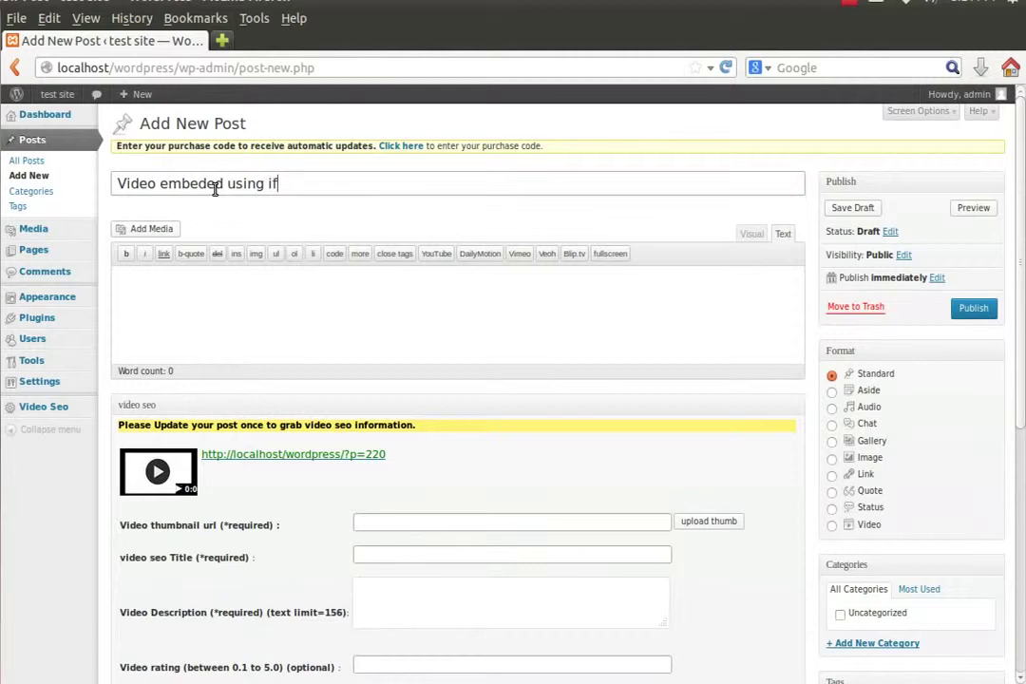
{"action": "type", "text": "embed code"}
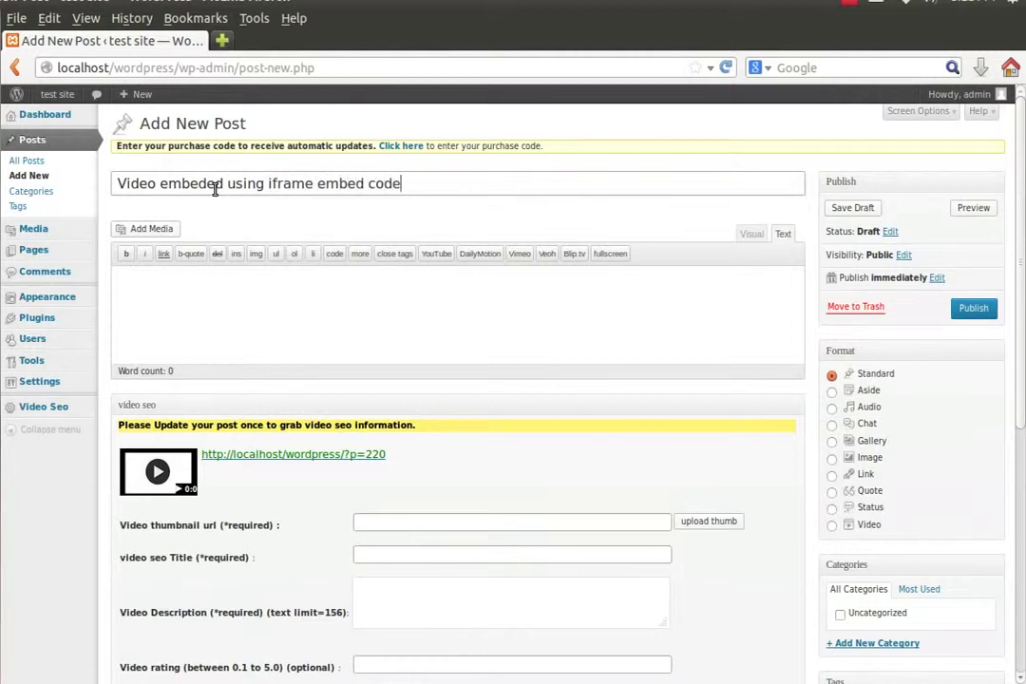
Step: Copy the Vimeo iframe embed code for video 14476455 from the text editor's notes into the post body and publish the post
{"action": "left_click", "coordinate": [224, 341]}
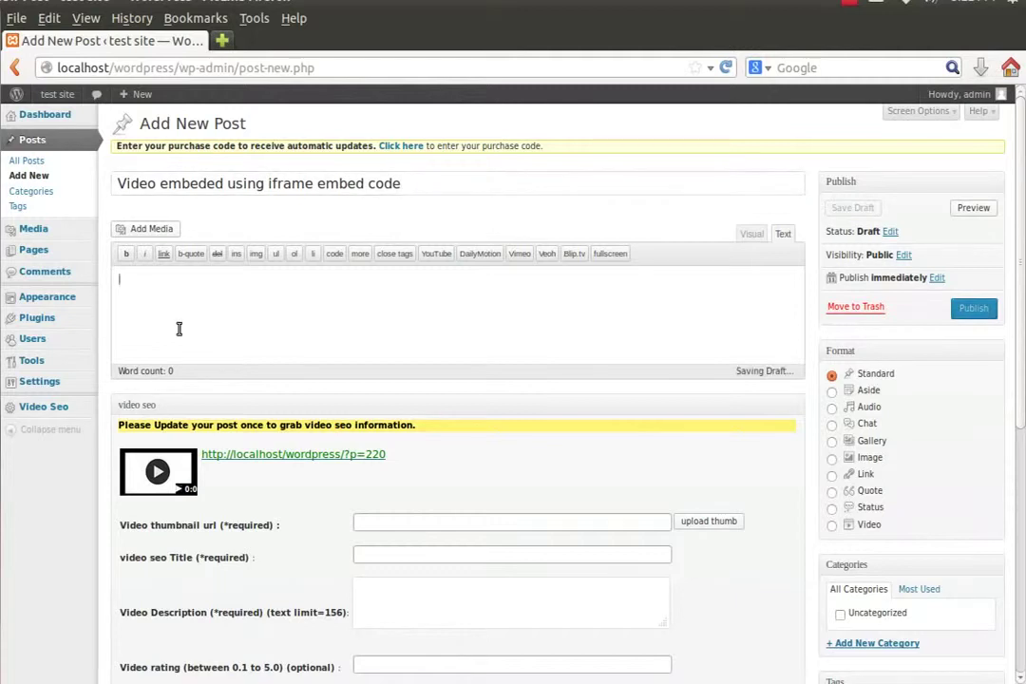
{"action": "key", "text": "alt+Tab"}
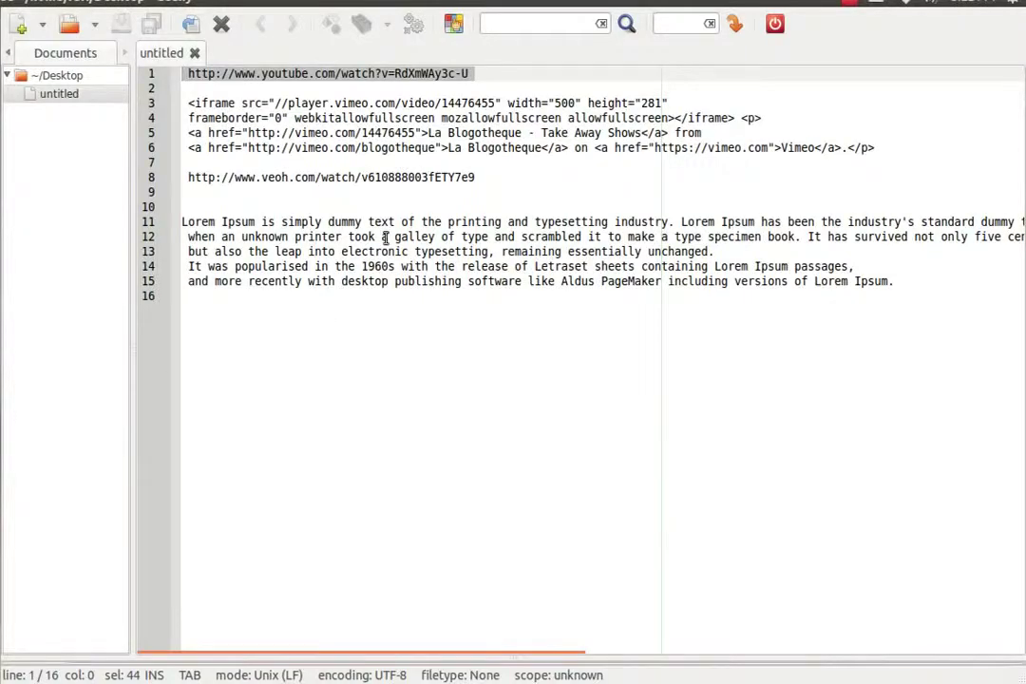
{"action": "left_click_drag", "start_coordinate": [873, 148], "coordinate": [187, 103]}
{"action": "key", "text": "alt+Tab"}
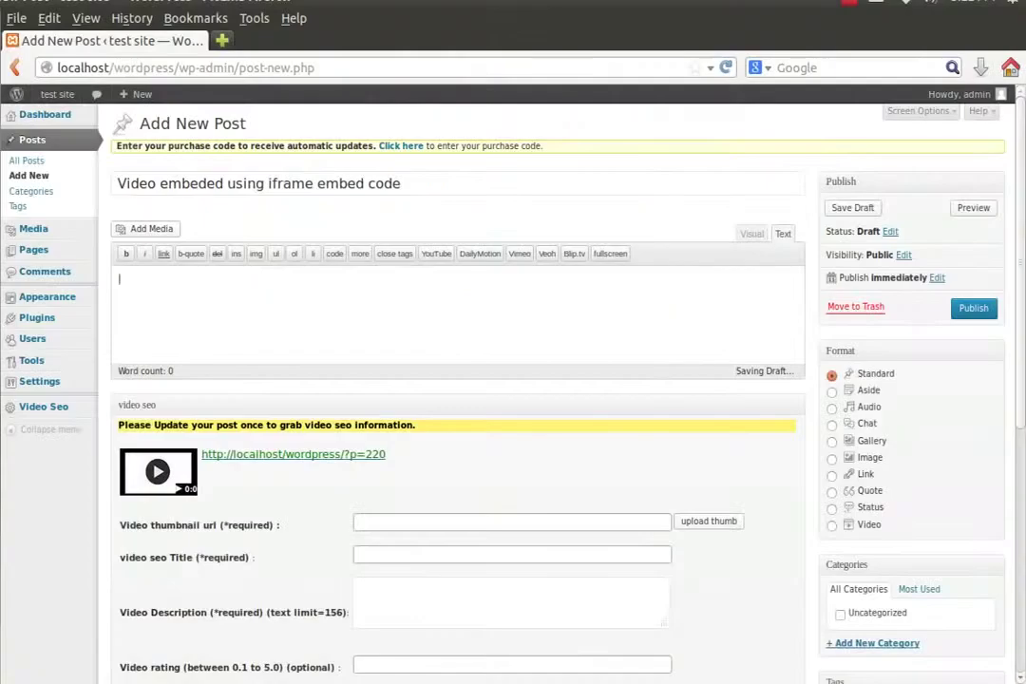
{"action": "key", "text": "ctrl+v"}
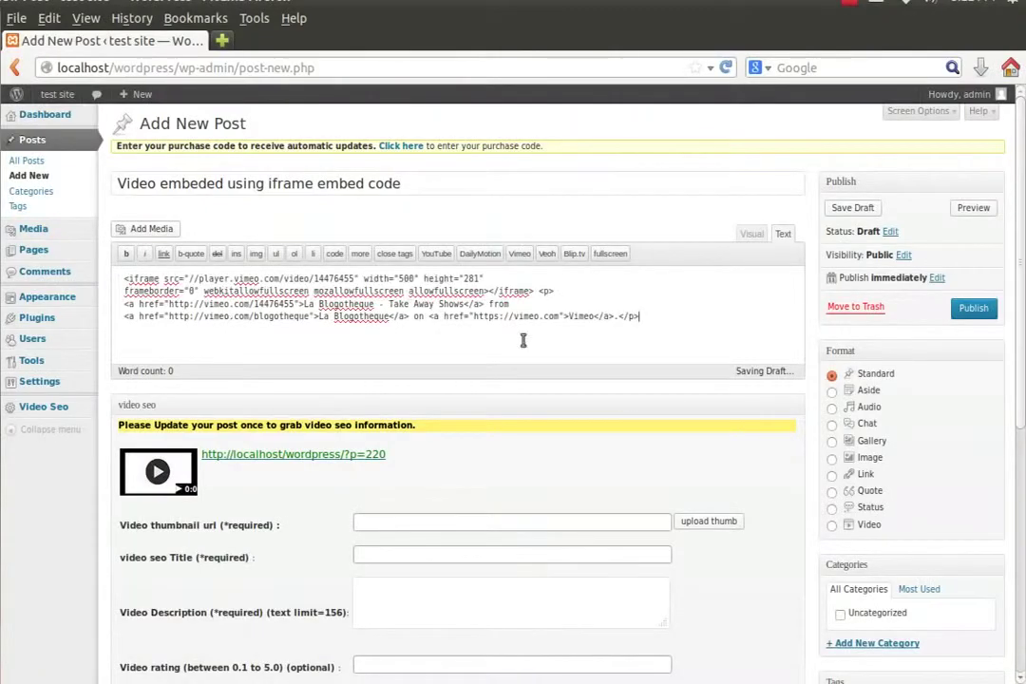
{"action": "left_click", "coordinate": [959, 314]}
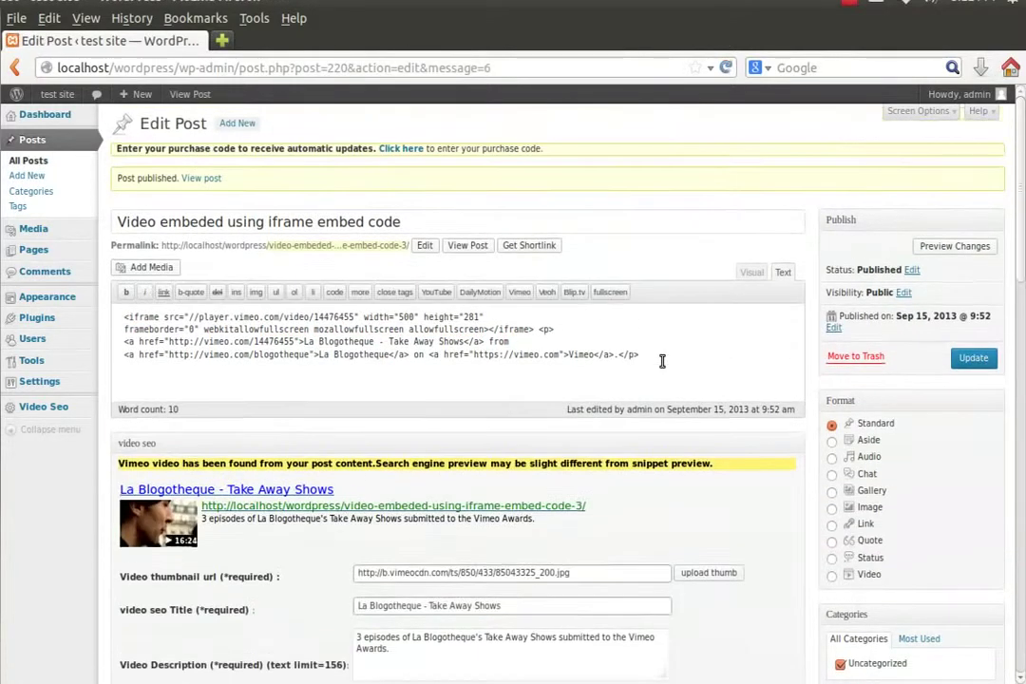
Step: Review the video SEO fields of the published Vimeo post and update the post
{"action": "scroll", "coordinate": [663, 361], "scroll_direction": "down", "scroll_amount": 5}
{"action": "scroll", "coordinate": [662, 366], "scroll_direction": "down", "scroll_amount": 2}
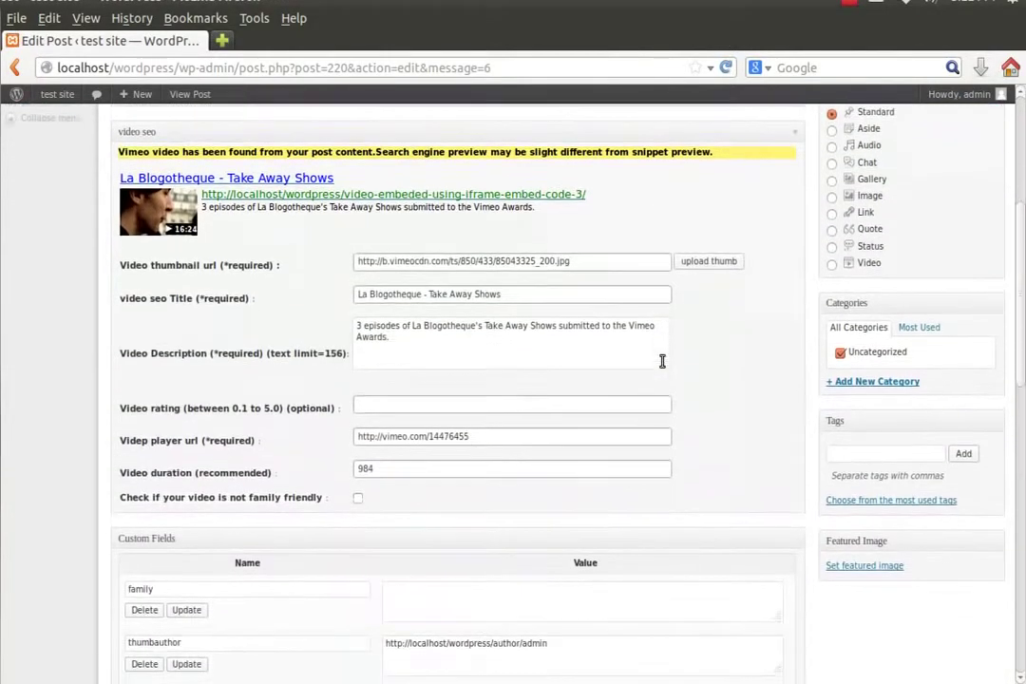
{"action": "scroll", "coordinate": [663, 361], "scroll_direction": "up", "scroll_amount": 7}
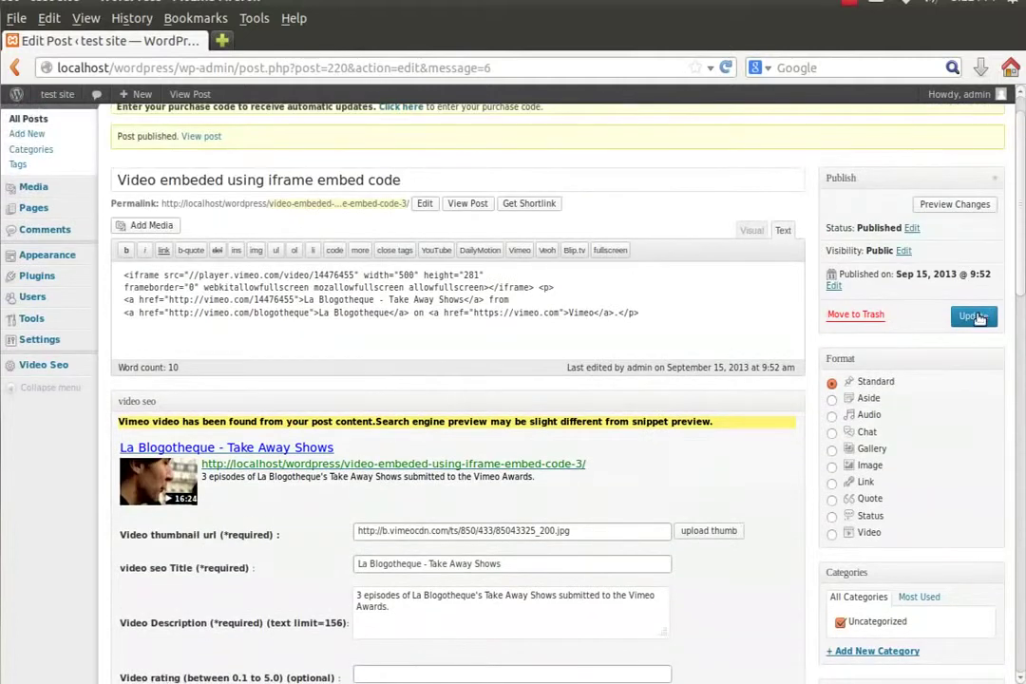
{"action": "left_click", "coordinate": [971, 315]}
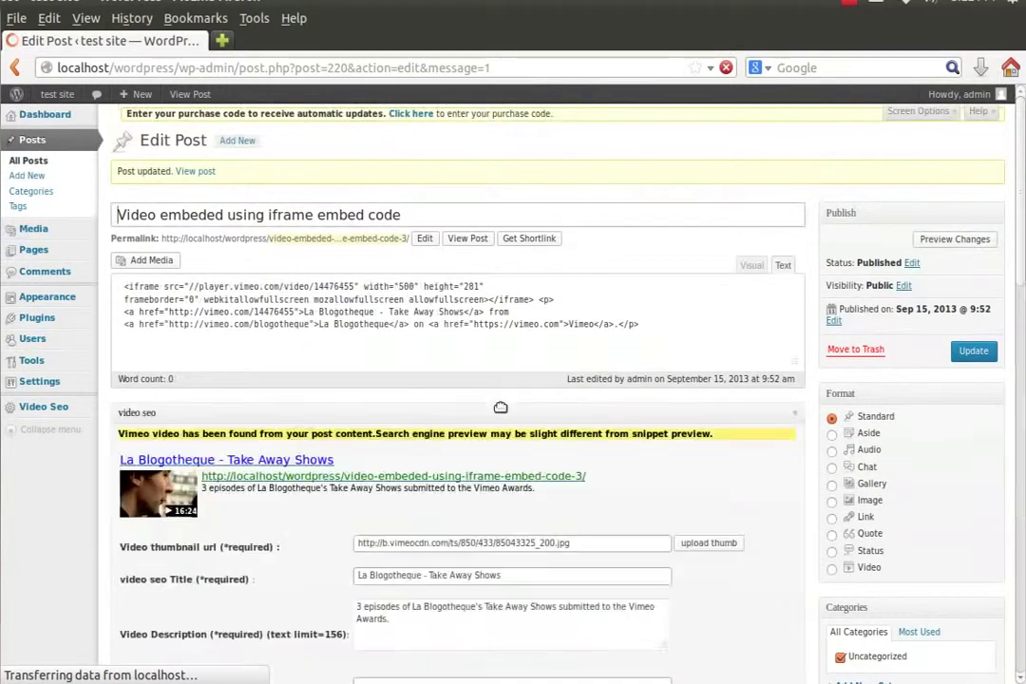
Step: Open video-sitemap.xml from the Video Seo sitemap settings and examine all columns of the Vimeo video's entry at a smaller zoom
{"action": "scroll", "coordinate": [502, 408], "scroll_direction": "down", "scroll_amount": 2}
{"action": "mouse_move", "coordinate": [41, 321]}
{"action": "left_click", "coordinate": [129, 339]}
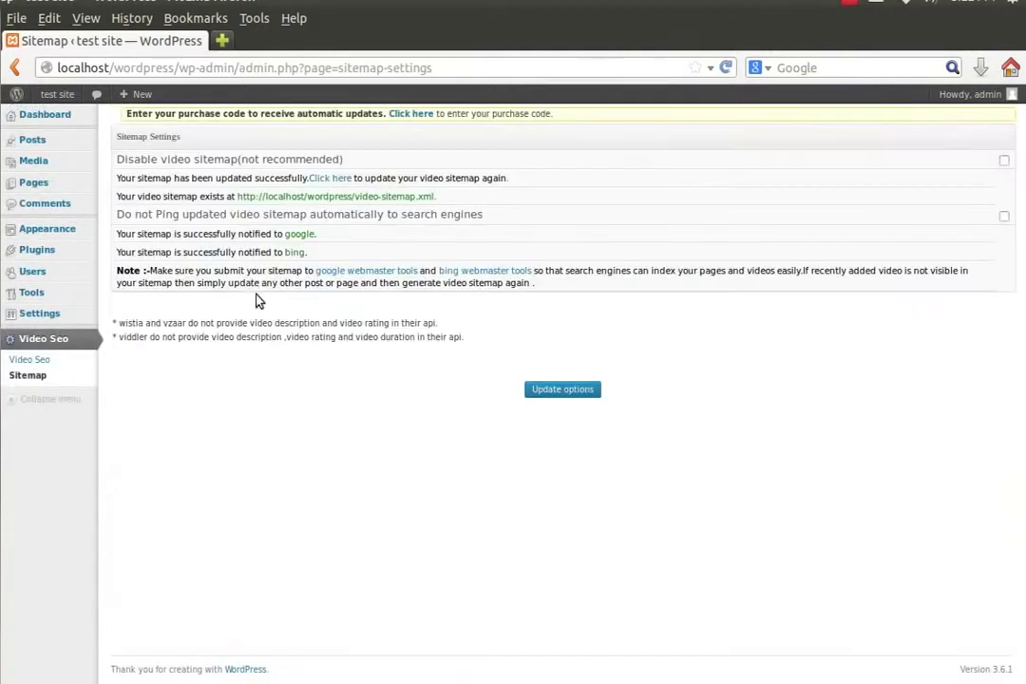
{"action": "left_click", "coordinate": [297, 196]}
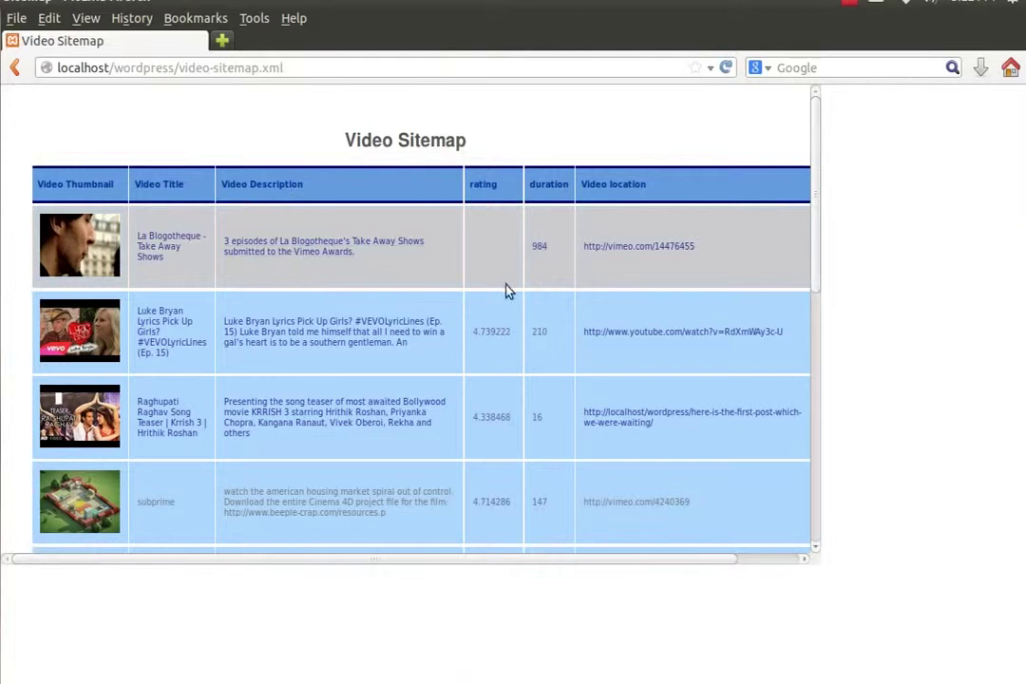
{"action": "key", "text": "ctrl+minus"}
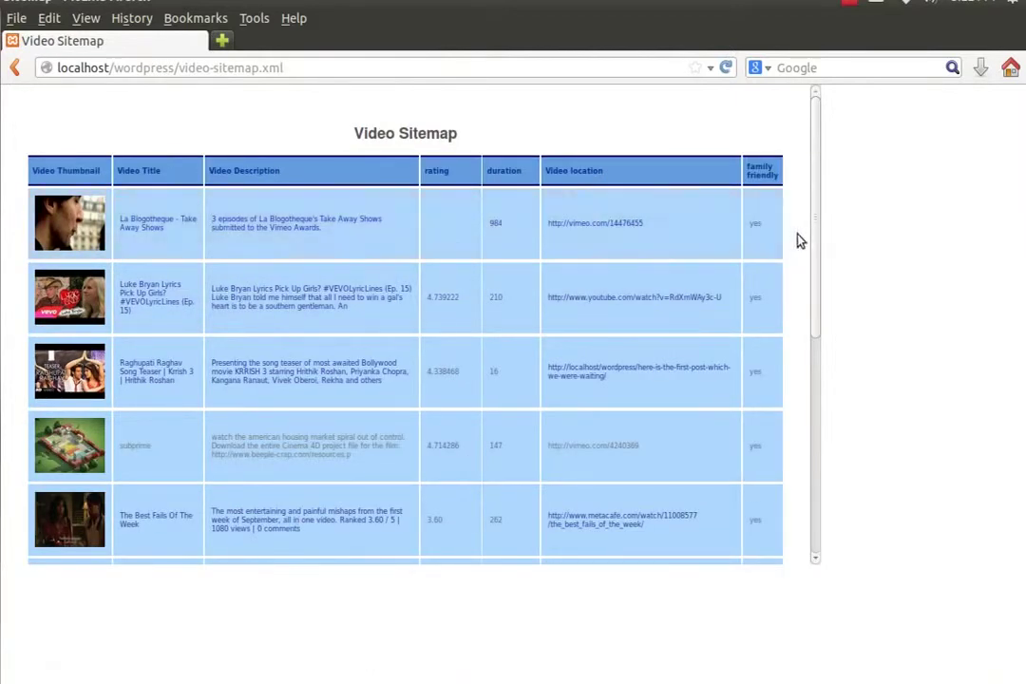
{"action": "scroll", "coordinate": [85, 233], "scroll_direction": "down", "scroll_amount": 1}
{"action": "scroll", "coordinate": [87, 237], "scroll_direction": "up", "scroll_amount": 1}
Step: Open the Vimeo post from its sitemap thumbnail and view its page source in a maximized window
{"action": "left_click", "coordinate": [61, 205]}
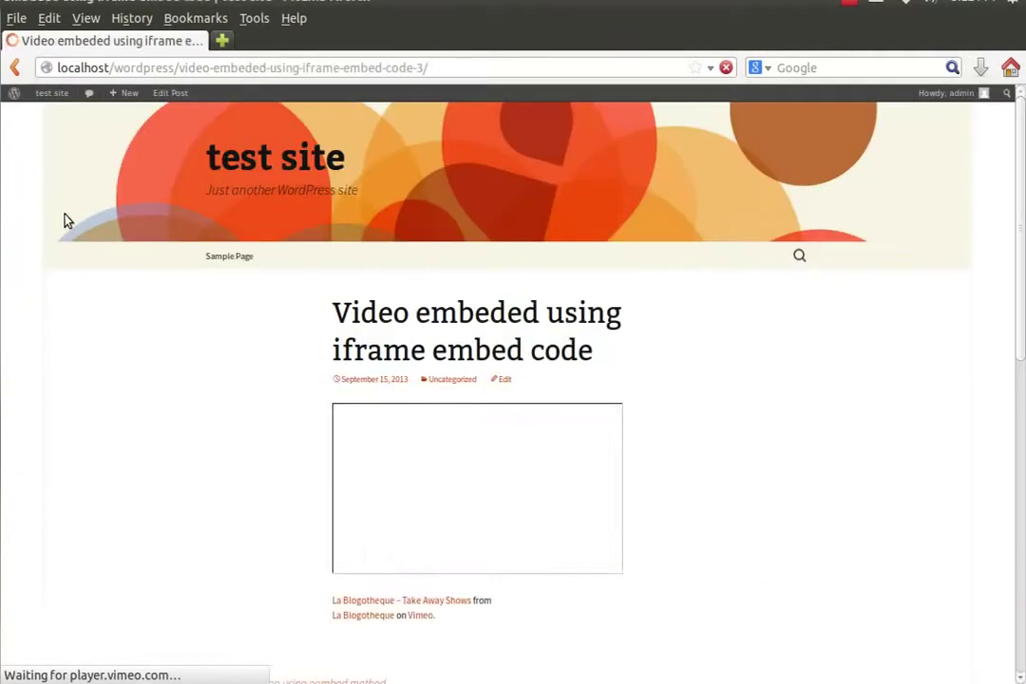
{"action": "scroll", "coordinate": [192, 414], "scroll_direction": "down", "scroll_amount": 3}
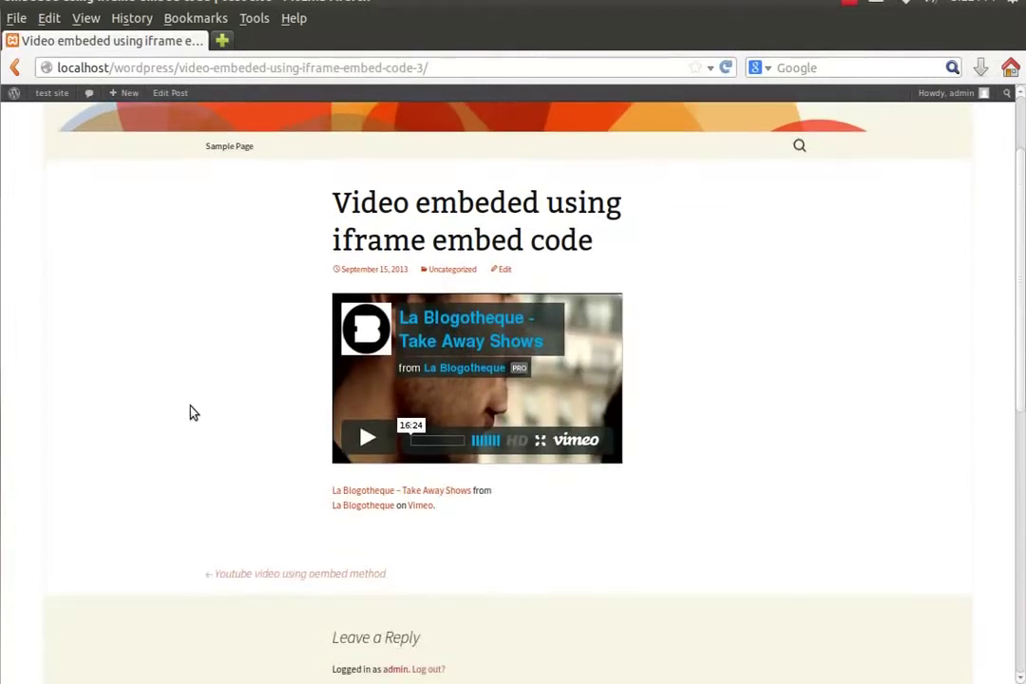
{"action": "right_click", "coordinate": [192, 363]}
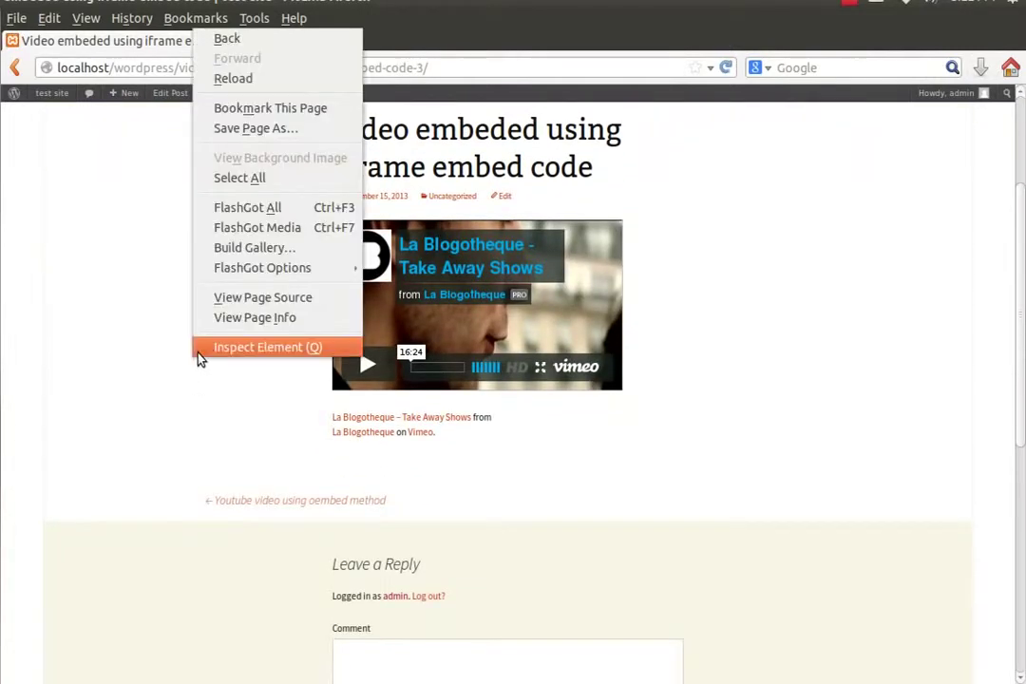
{"action": "left_click", "coordinate": [243, 300]}
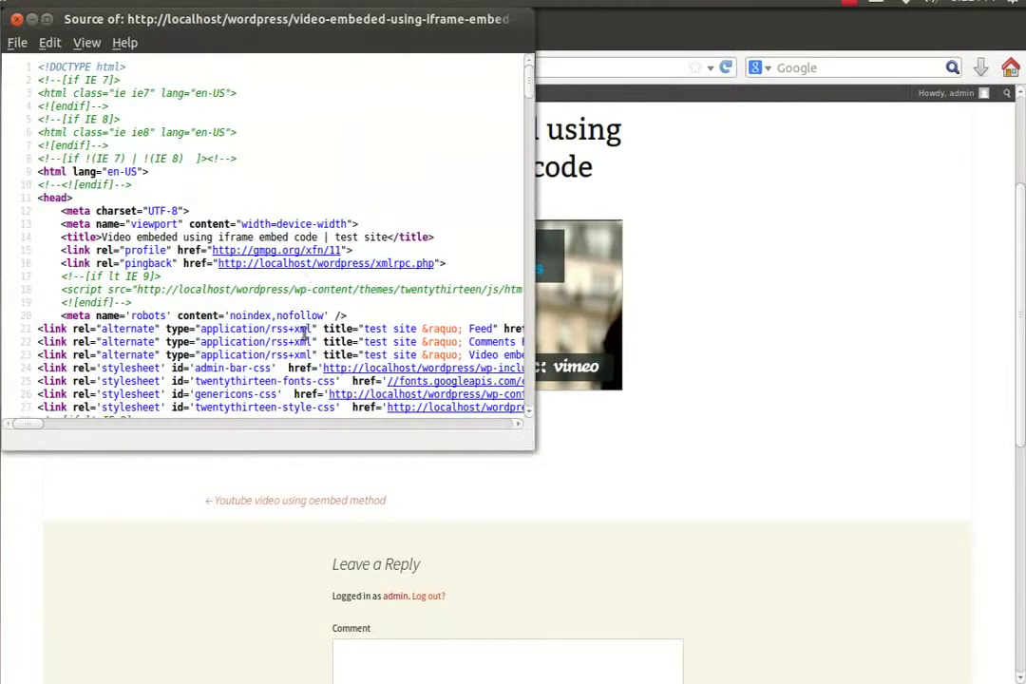
{"action": "left_click", "coordinate": [47, 18]}
Step: Search the page source for "schema.org", examine the VideoObject markup block, and close the search
{"action": "key", "text": "ctrl+f"}
{"action": "type", "text": "schem"}
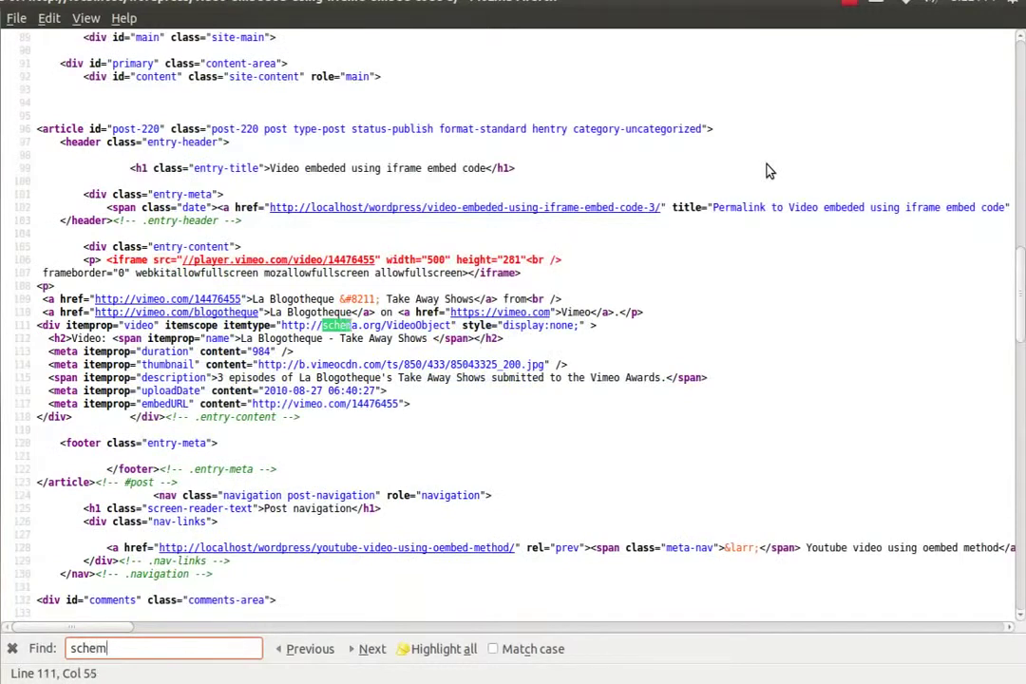
{"action": "type", "text": "a.org"}
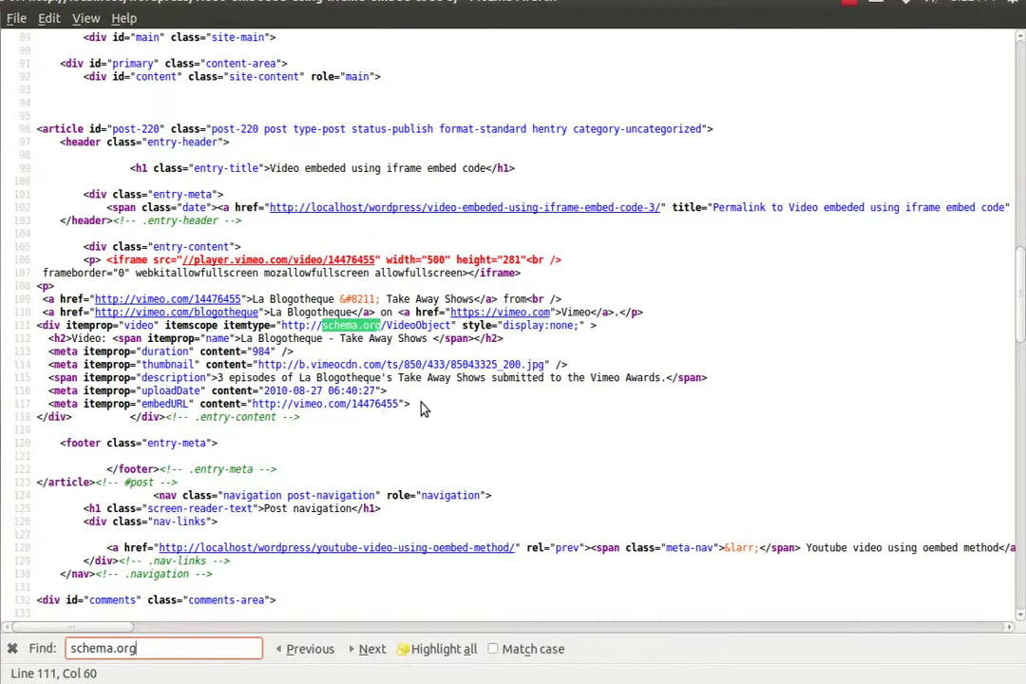
{"action": "left_click_drag", "start_coordinate": [164, 417], "coordinate": [42, 325]}
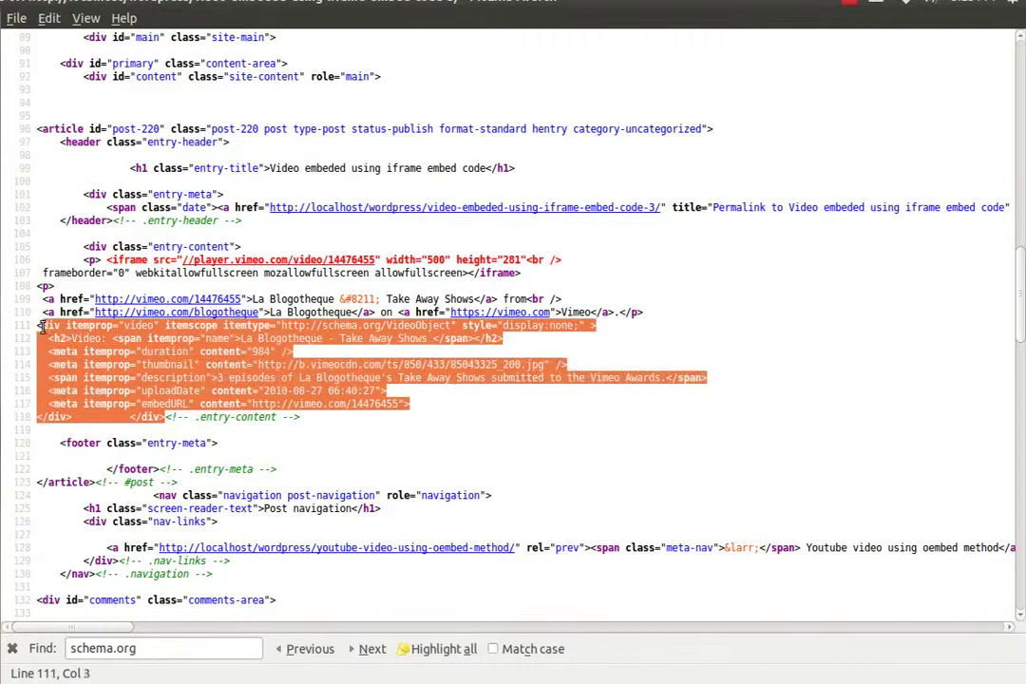
{"action": "left_click", "coordinate": [446, 407]}
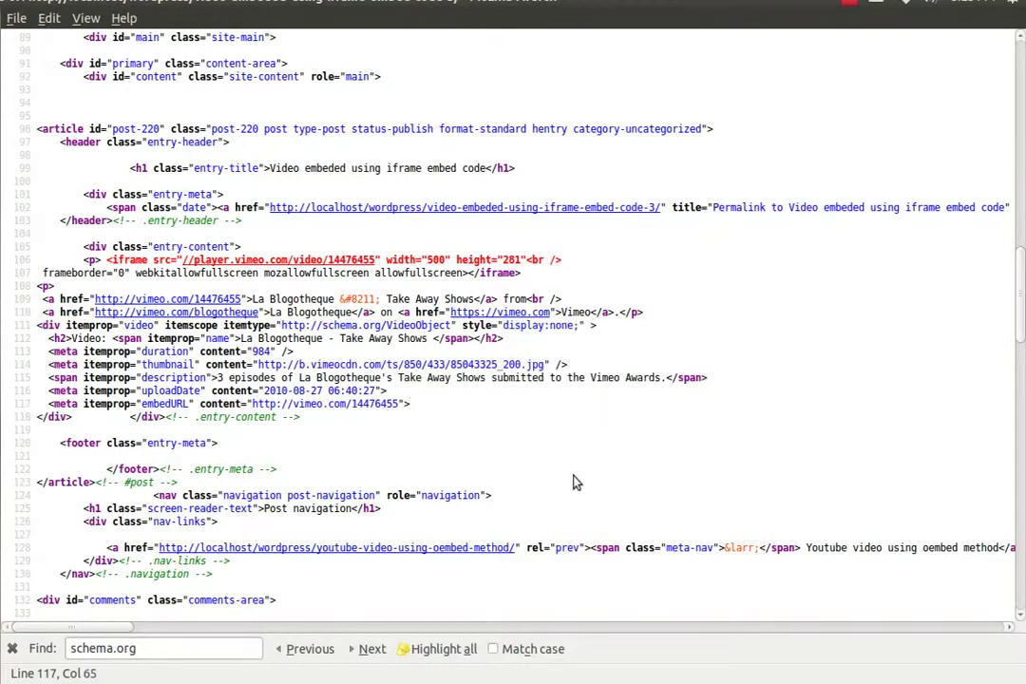
{"action": "left_click", "coordinate": [12, 649]}
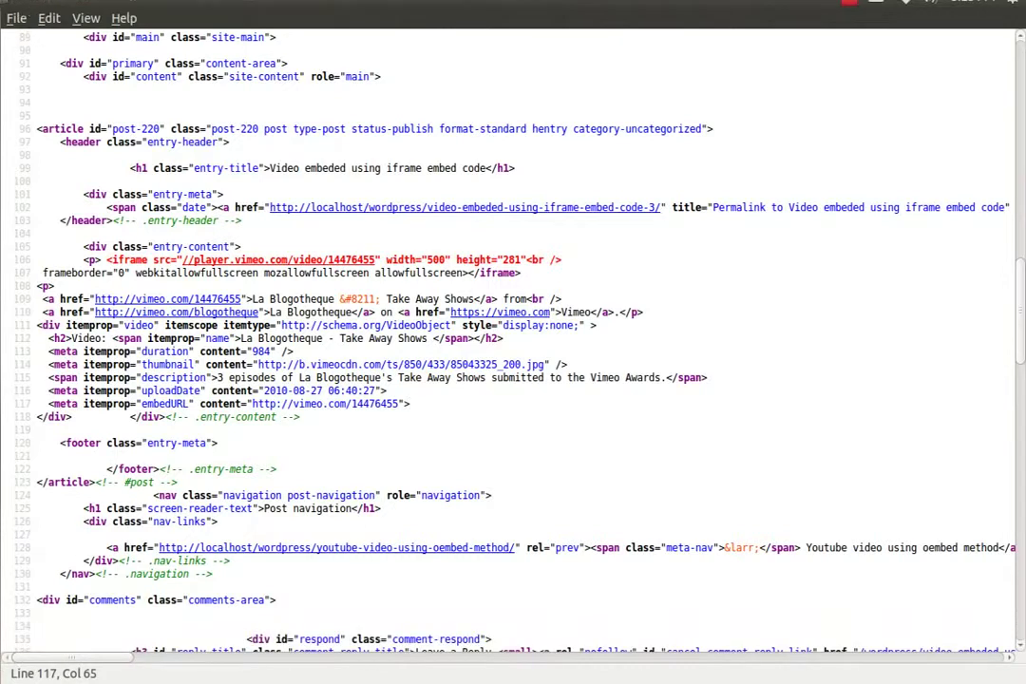
Step: Close the page source and start a new post titled "Self hosted video"
{"action": "key", "text": "ctrl+w"}
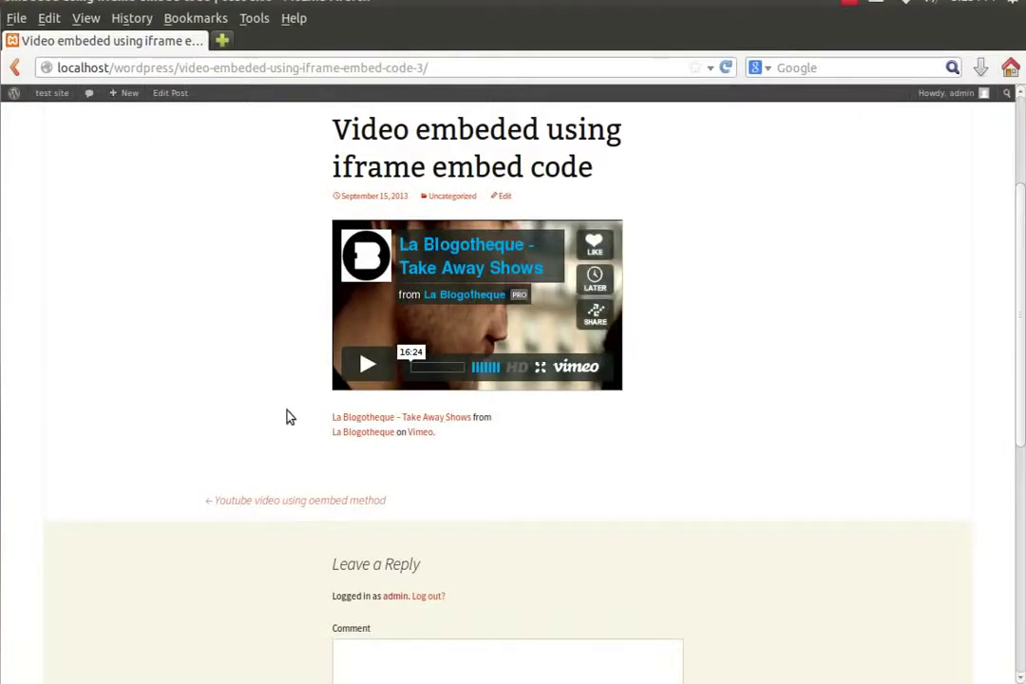
{"action": "left_click", "coordinate": [126, 113]}
{"action": "left_click", "coordinate": [187, 170]}
{"action": "type", "text": "Vide"}
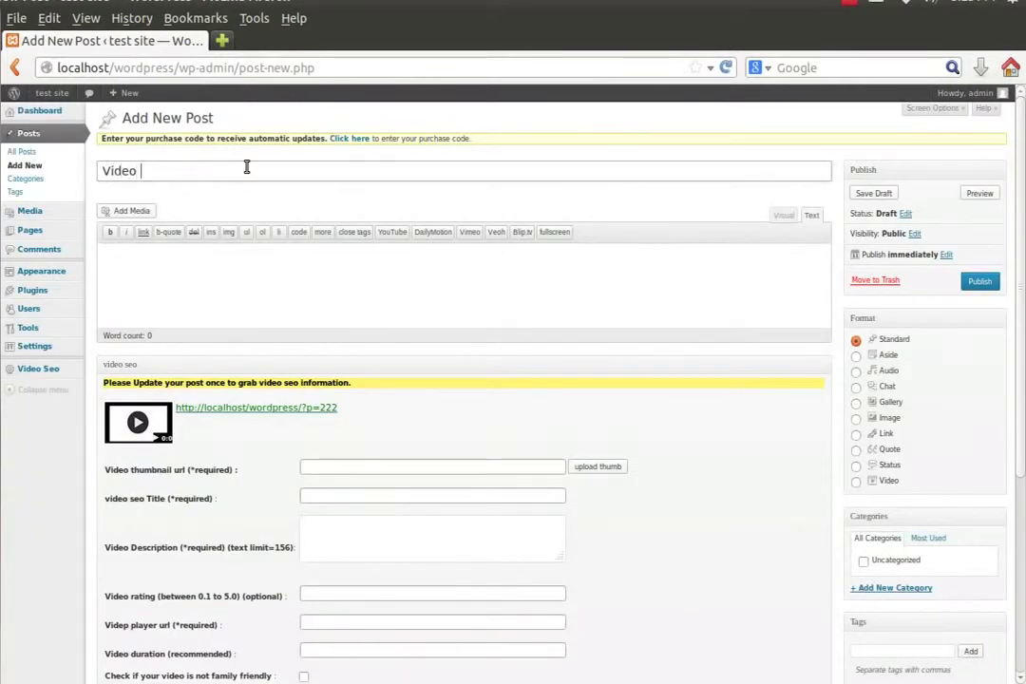
{"action": "key", "text": "BackSpace"}
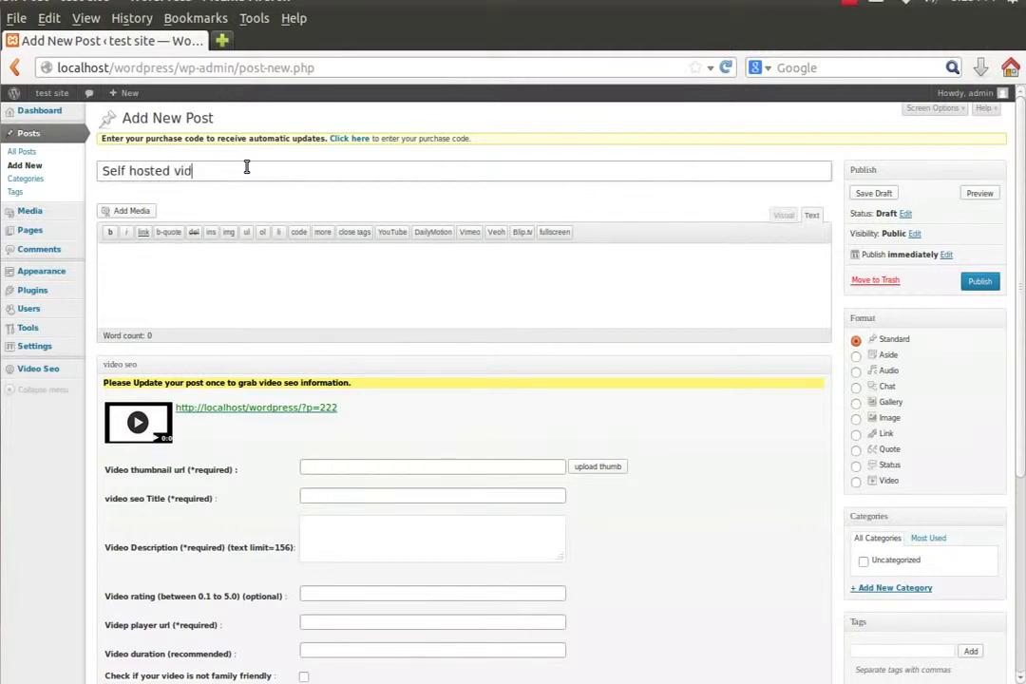
{"action": "type", "text": "o"}
Step: Upload WordPress_Ultimate_Video_SEO_plugin_5582148.mp4 from the ultimate-video-seo folder and insert it into the post content as an embedded media player
{"action": "left_click", "coordinate": [220, 293]}
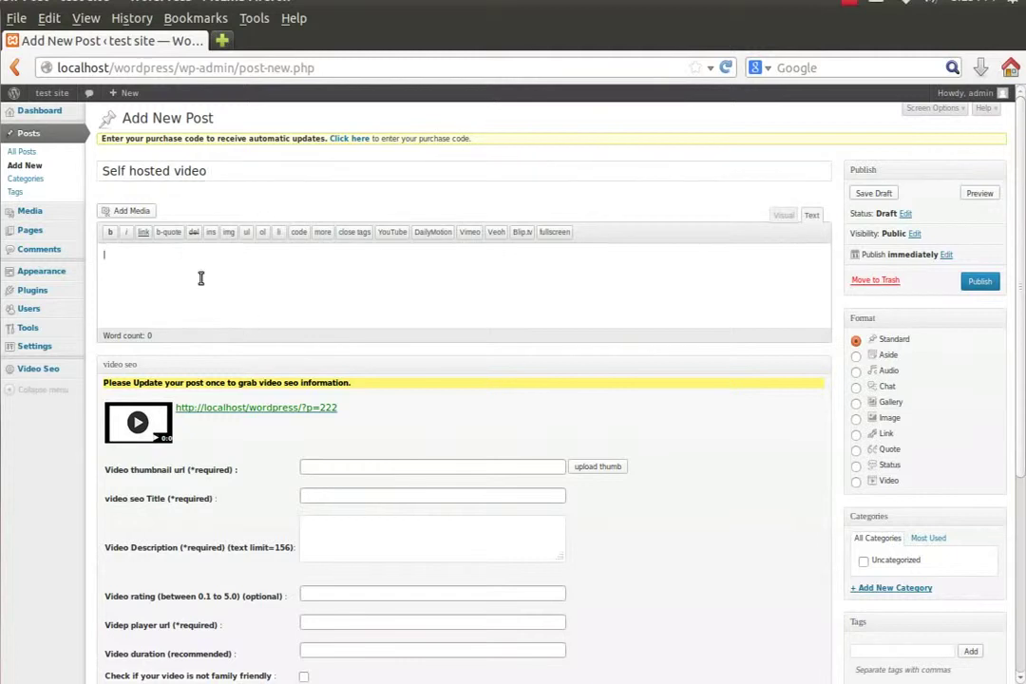
{"action": "left_click", "coordinate": [134, 211]}
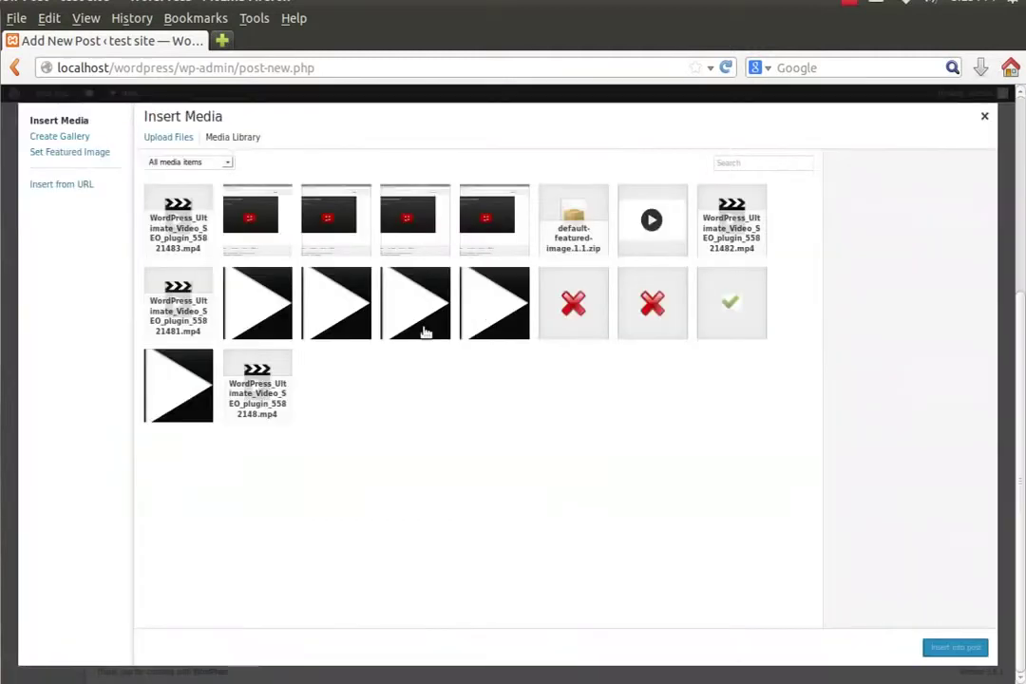
{"action": "left_click", "coordinate": [171, 138]}
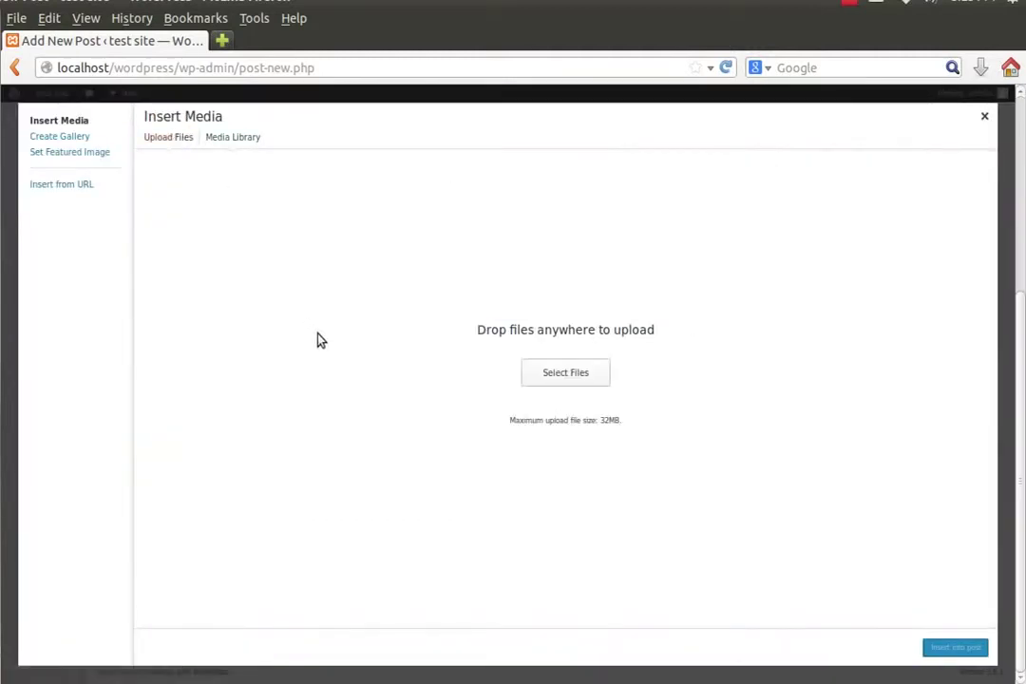
{"action": "left_click", "coordinate": [558, 374]}
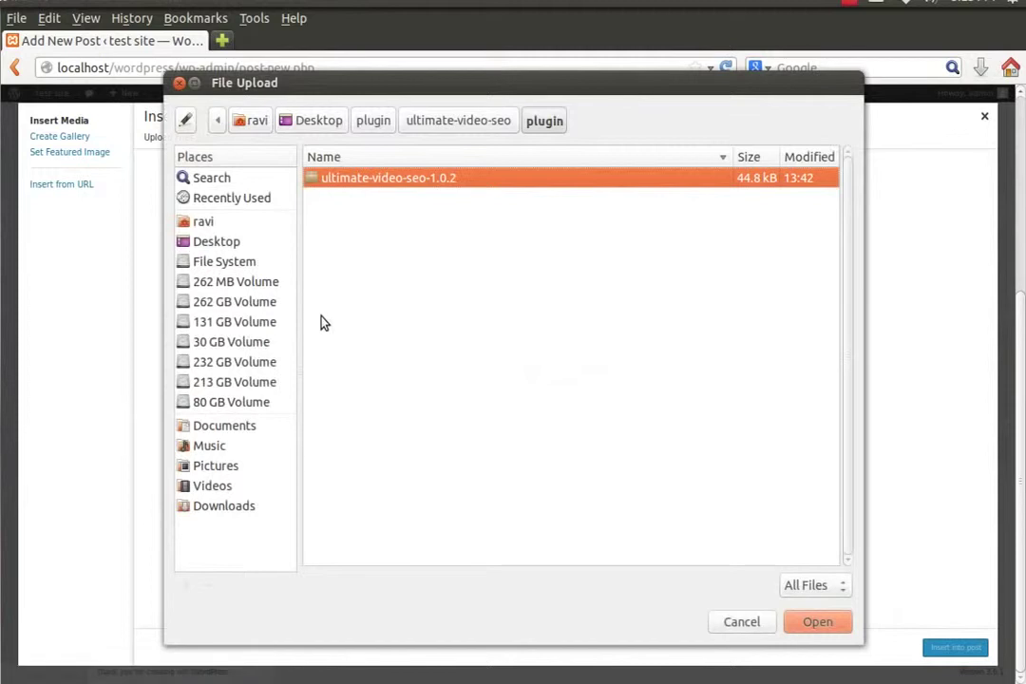
{"action": "left_click", "coordinate": [480, 124]}
{"action": "left_click", "coordinate": [419, 300]}
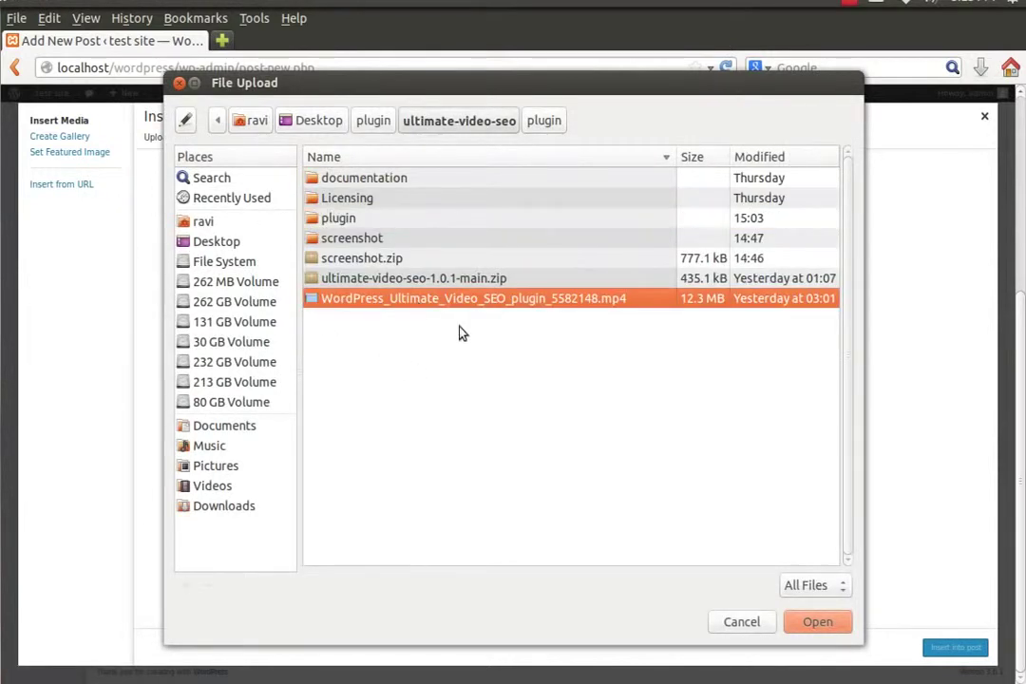
{"action": "left_click", "coordinate": [815, 628]}
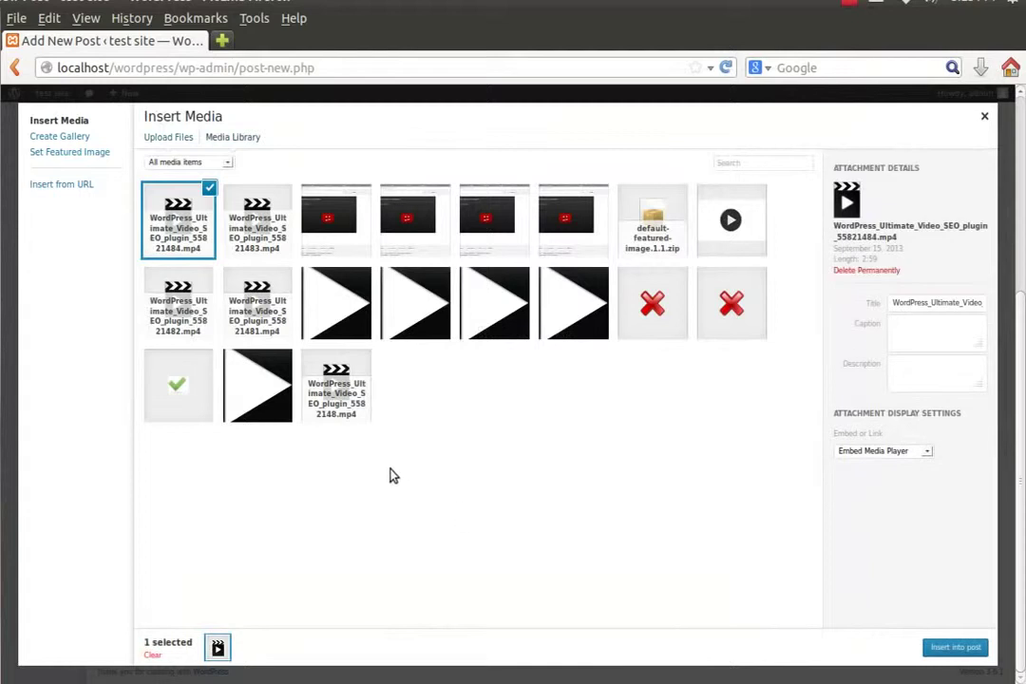
{"action": "left_click", "coordinate": [958, 647]}
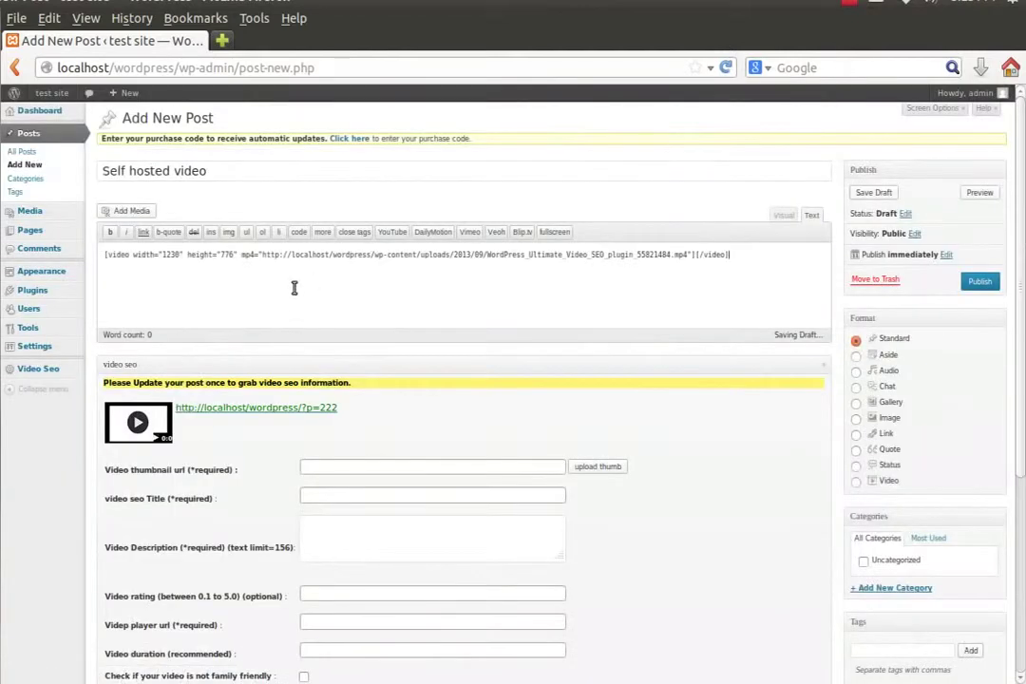
Step: Copy the Lorem Ipsum paragraph from the text editor, paste it above the video shortcode, and publish the post
{"action": "key", "text": "Return"}
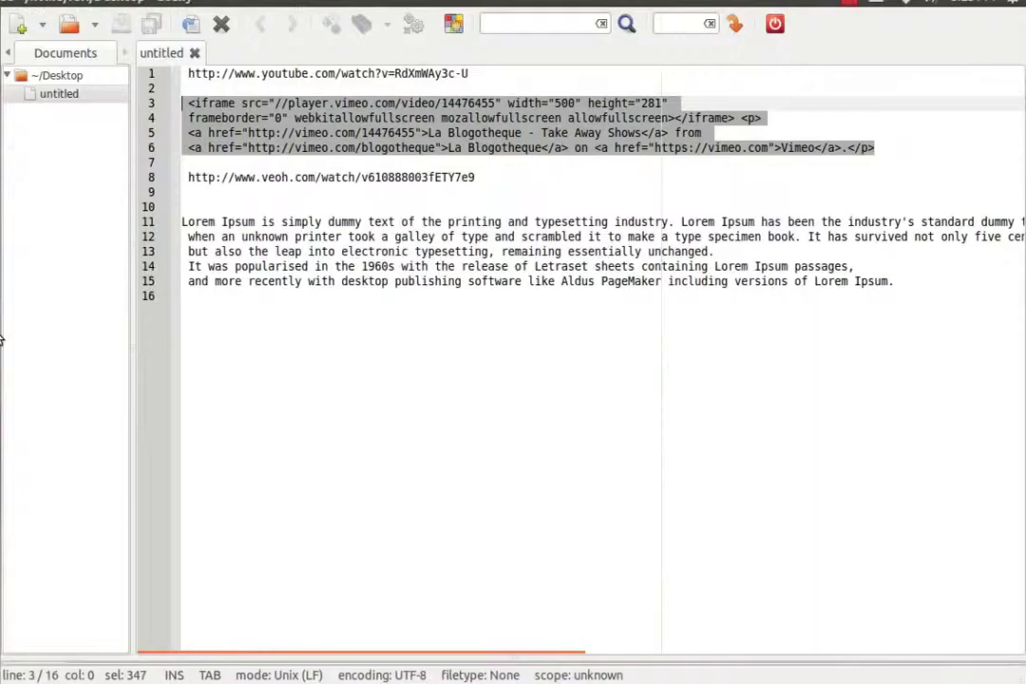
{"action": "key", "text": "alt+Tab"}
{"action": "left_click_drag", "start_coordinate": [914, 282], "coordinate": [213, 207]}
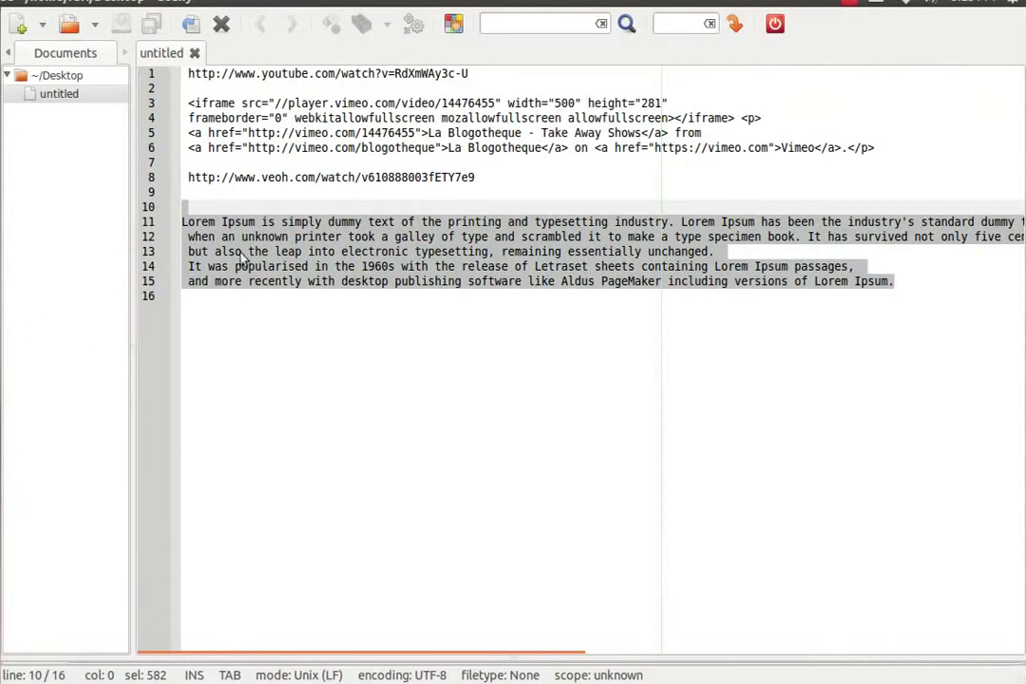
{"action": "key", "text": "ctrl+c"}
{"action": "key", "text": "alt+Tab"}
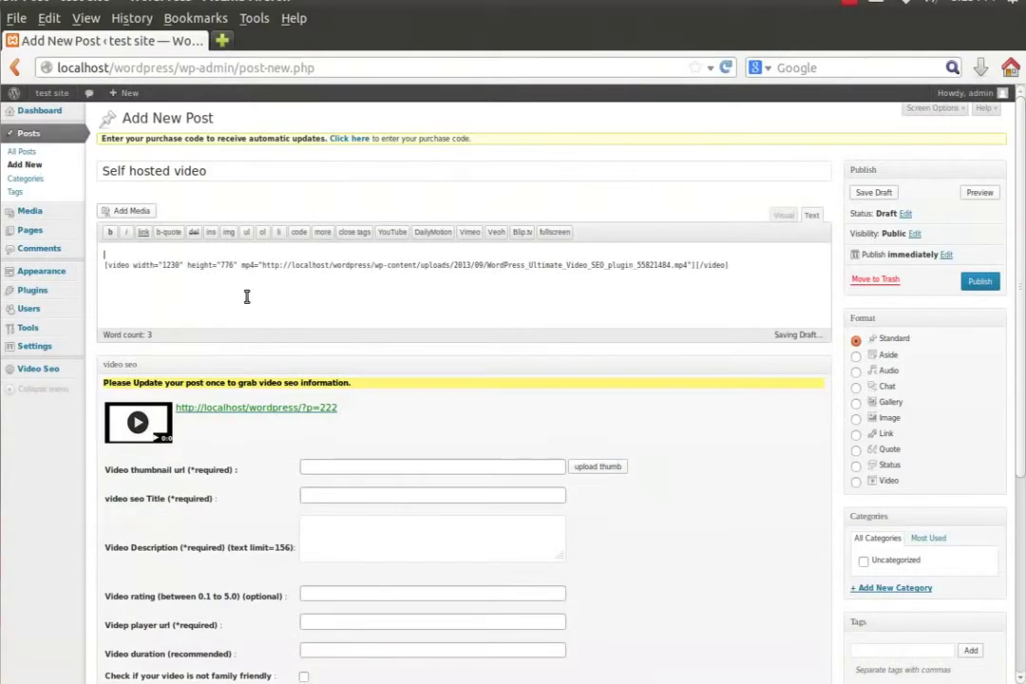
{"action": "key", "text": "ctrl+v"}
{"action": "left_click", "coordinate": [979, 282]}
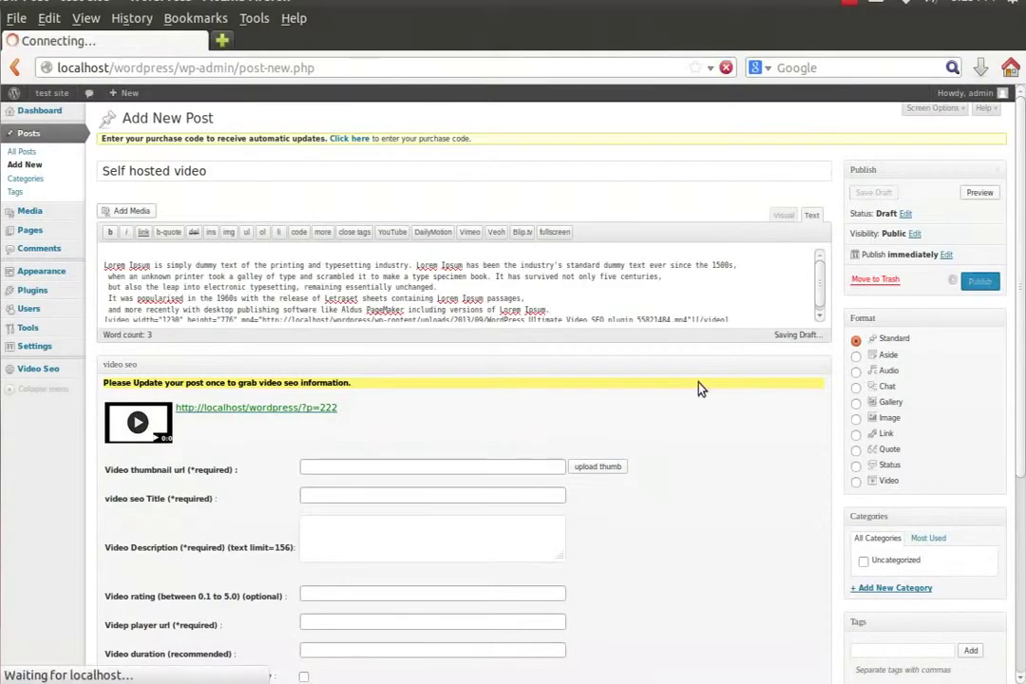
Step: Set the post's video thumbnail URL to the media library image Screenshot-from-2013-09-14-1540443.png
{"action": "scroll", "coordinate": [700, 390], "scroll_direction": "down", "scroll_amount": 2}
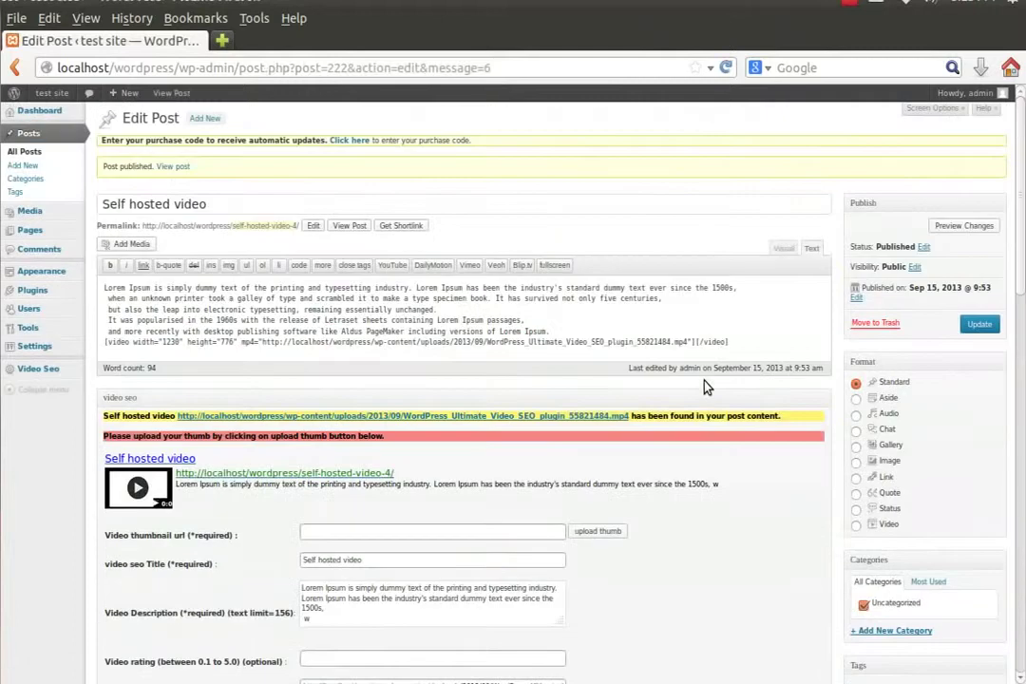
{"action": "scroll", "coordinate": [706, 387], "scroll_direction": "down", "scroll_amount": 1}
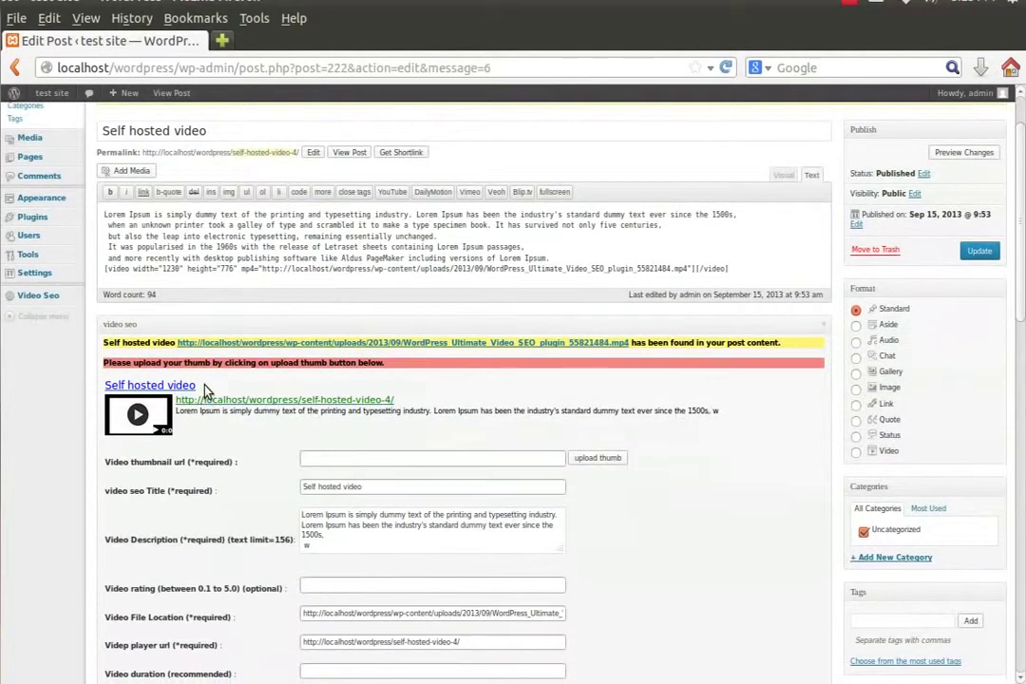
{"action": "key", "text": "ctrl+plus"}
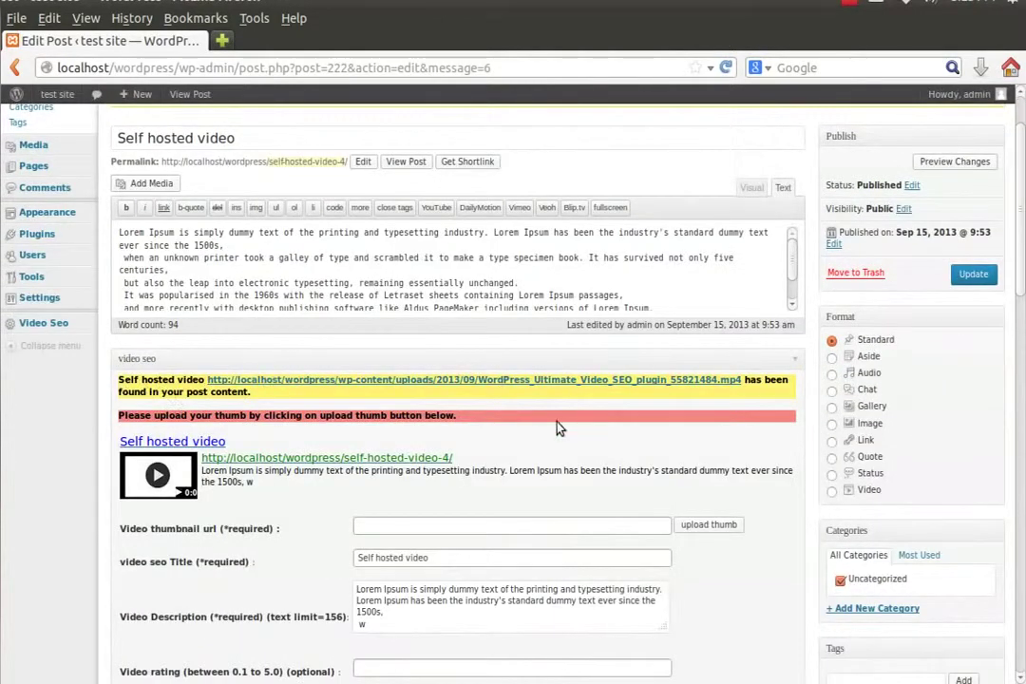
{"action": "key", "text": "ctrl+minus"}
{"action": "scroll", "coordinate": [616, 499], "scroll_direction": "down", "scroll_amount": 2}
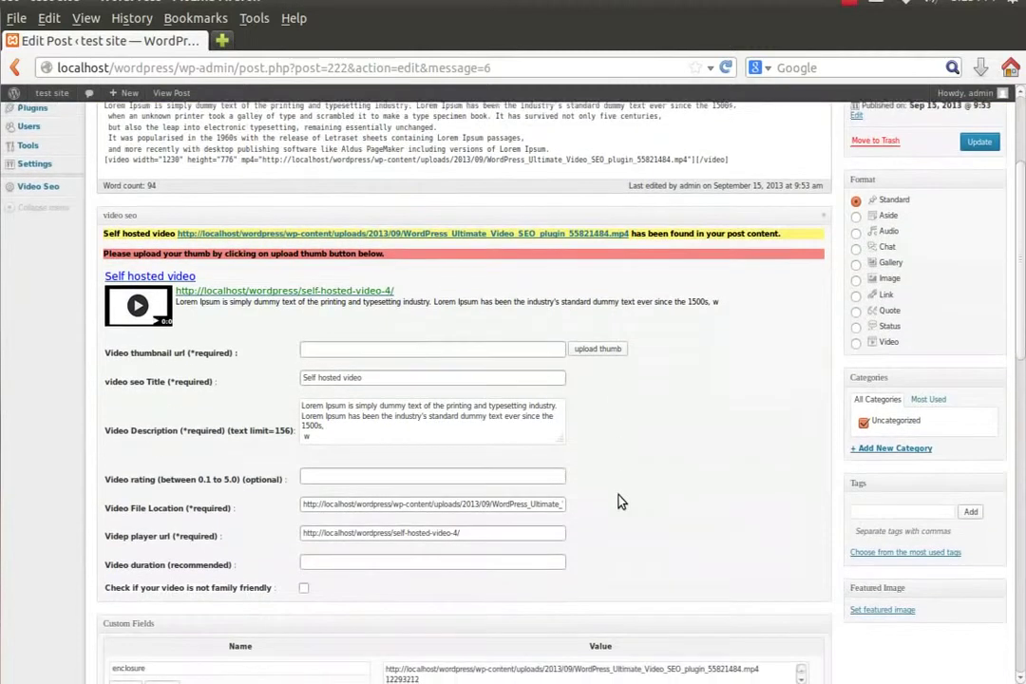
{"action": "left_click", "coordinate": [600, 350]}
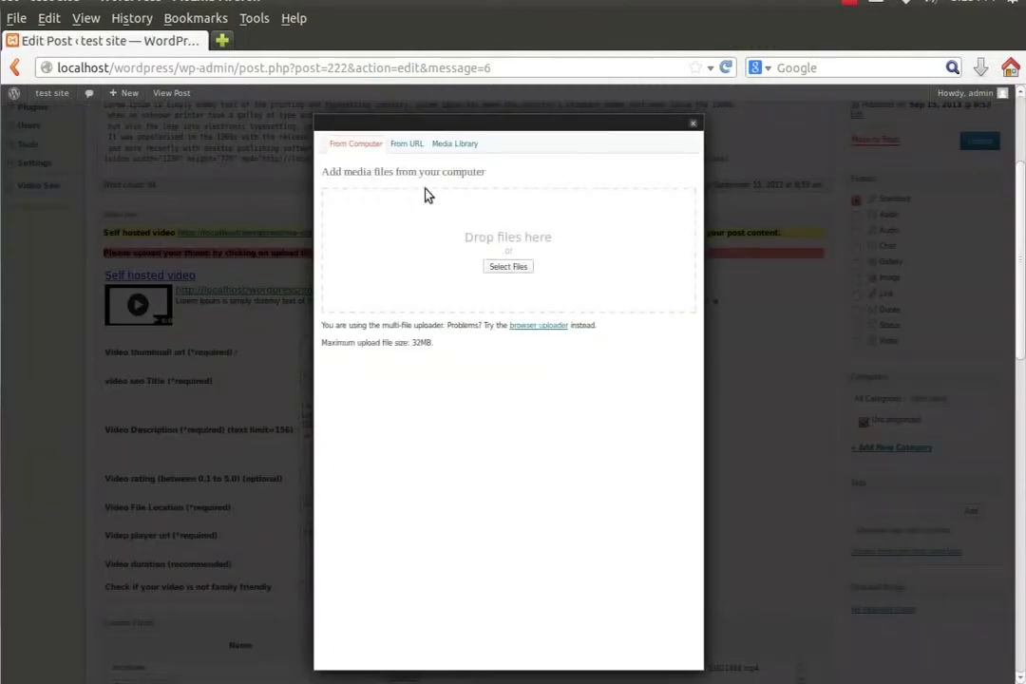
{"action": "left_click", "coordinate": [455, 143]}
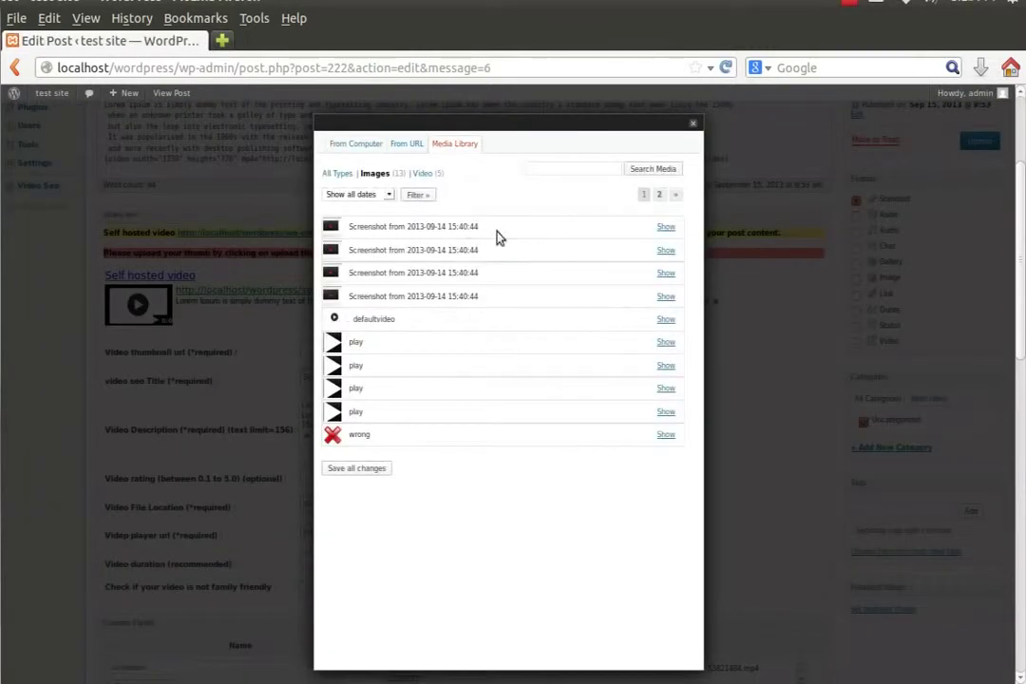
{"action": "left_click", "coordinate": [665, 228]}
{"action": "scroll", "coordinate": [674, 405], "scroll_direction": "down", "scroll_amount": 4}
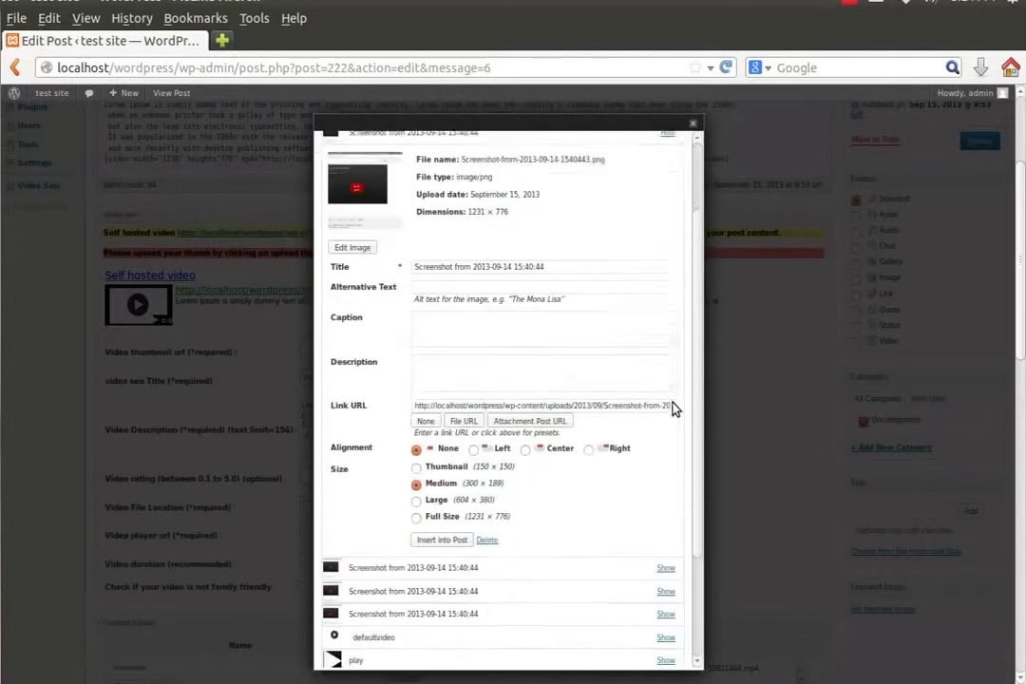
{"action": "left_click", "coordinate": [442, 451]}
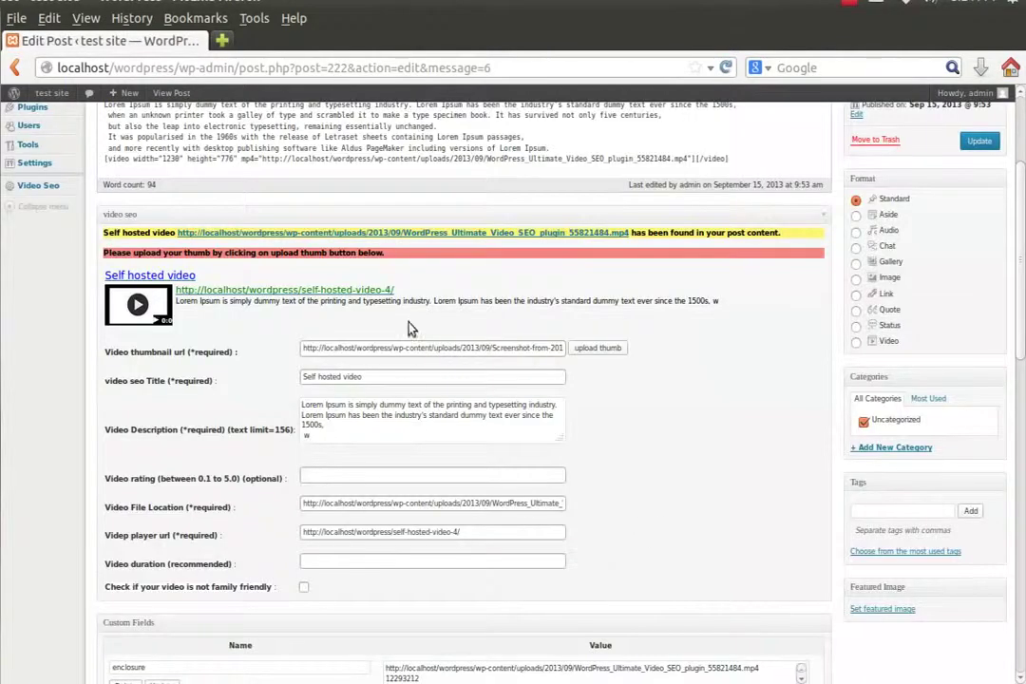
Step: Update the self-hosted video post and review its video SEO fields and snippet preview
{"action": "scroll", "coordinate": [669, 486], "scroll_direction": "down", "scroll_amount": 2}
{"action": "scroll", "coordinate": [687, 463], "scroll_direction": "up", "scroll_amount": 2}
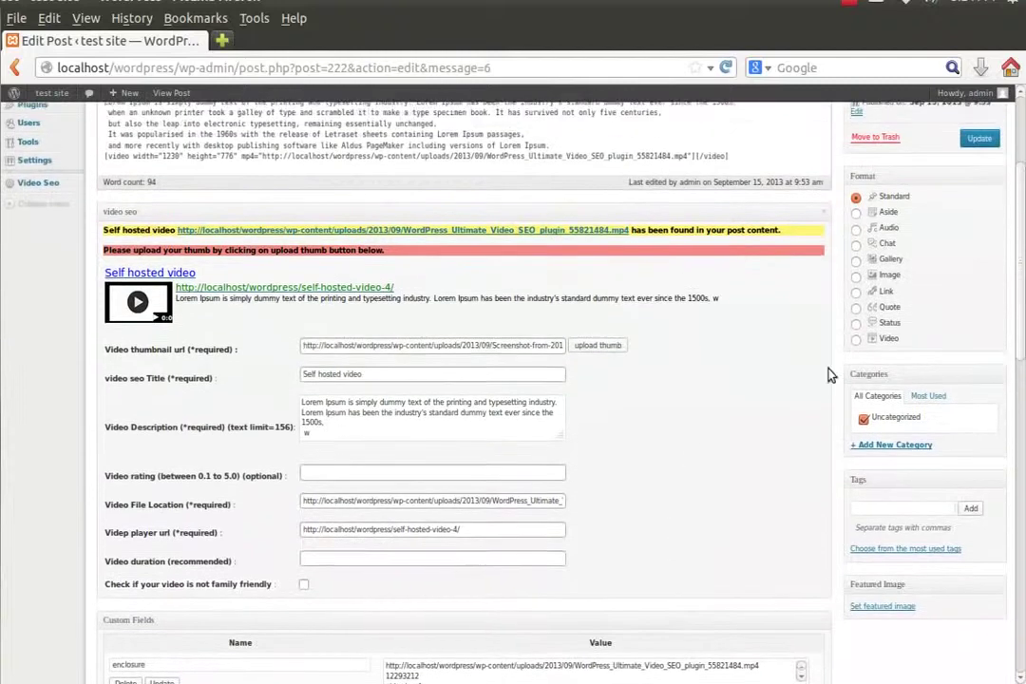
{"action": "left_click", "coordinate": [980, 147]}
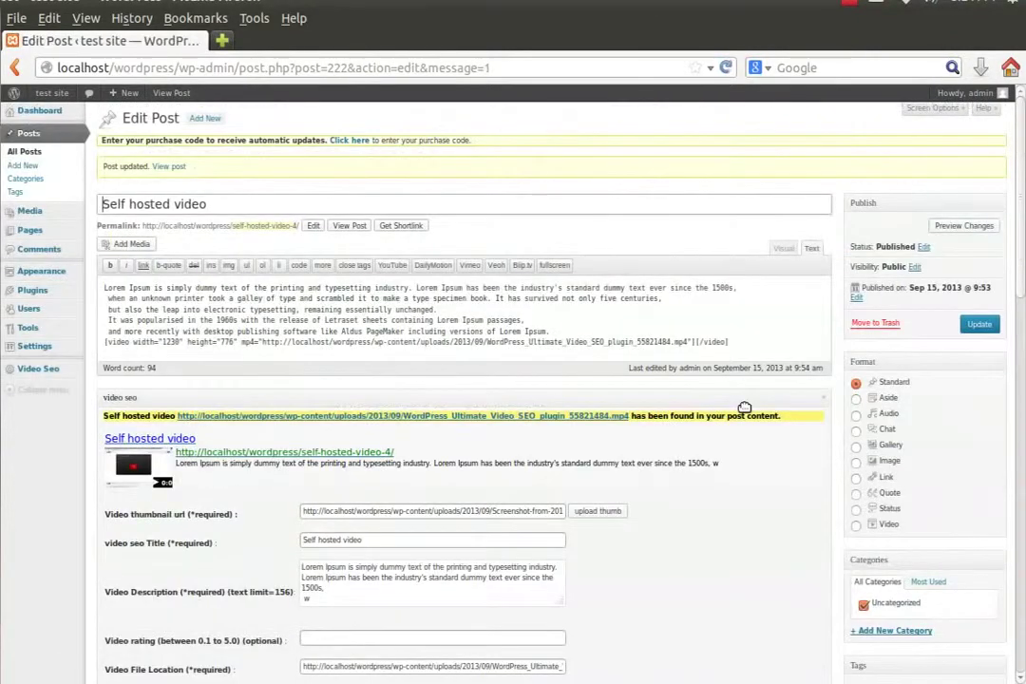
{"action": "scroll", "coordinate": [745, 408], "scroll_direction": "down", "scroll_amount": 3}
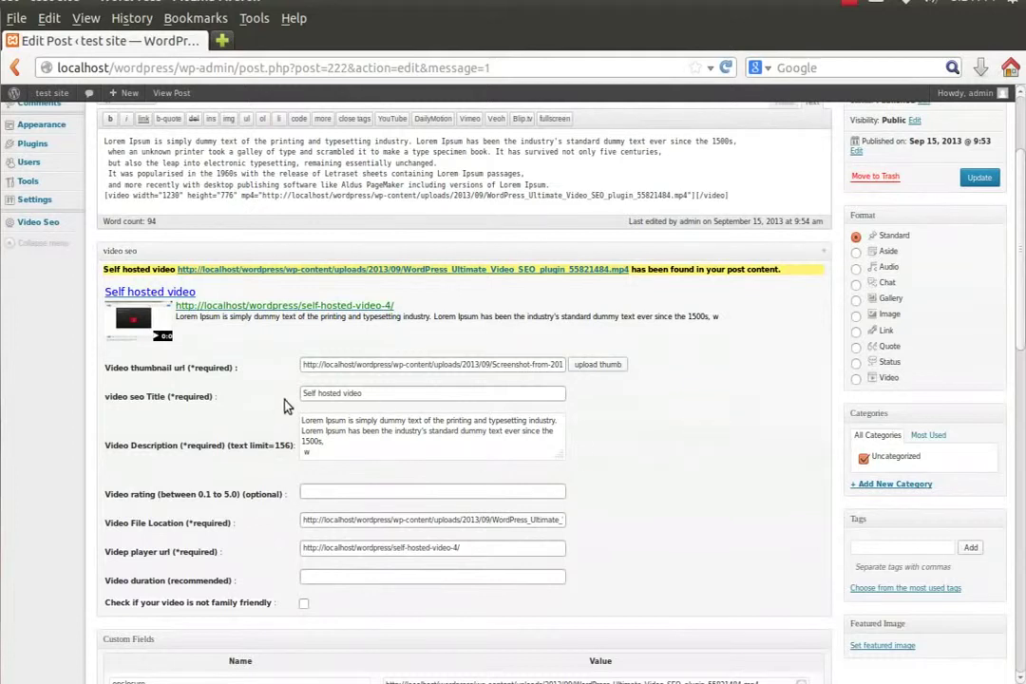
{"action": "scroll", "coordinate": [654, 522], "scroll_direction": "up", "scroll_amount": 3}
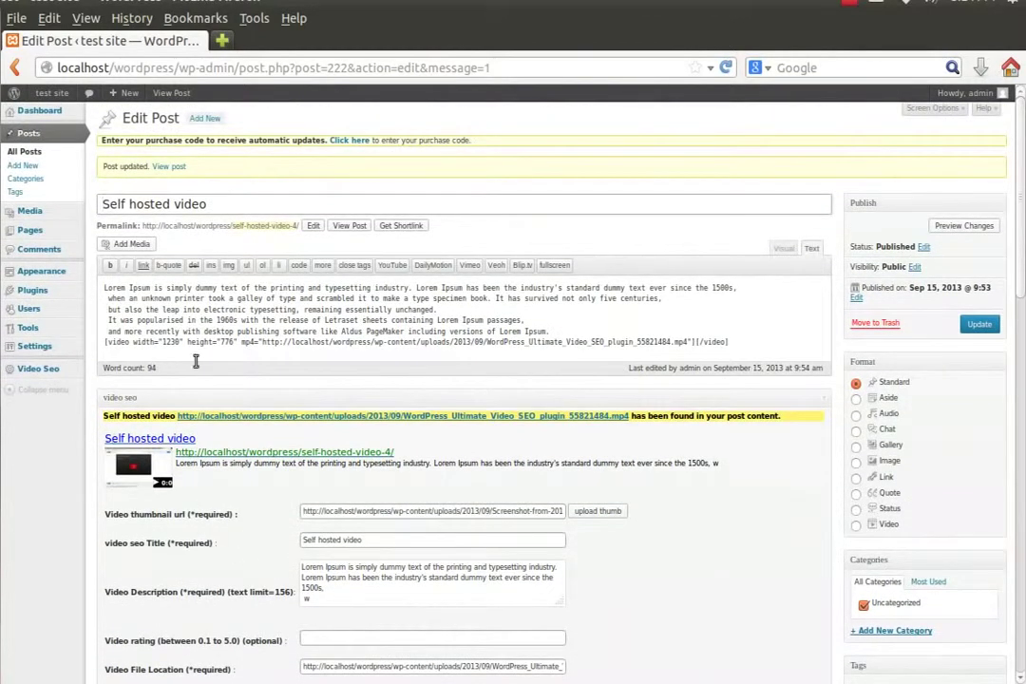
Step: Open video-sitemap.xml from the Video Seo sitemap settings, examine the self-hosted video's entry, and return to the settings
{"action": "mouse_move", "coordinate": [33, 371]}
{"action": "left_click", "coordinate": [110, 385]}
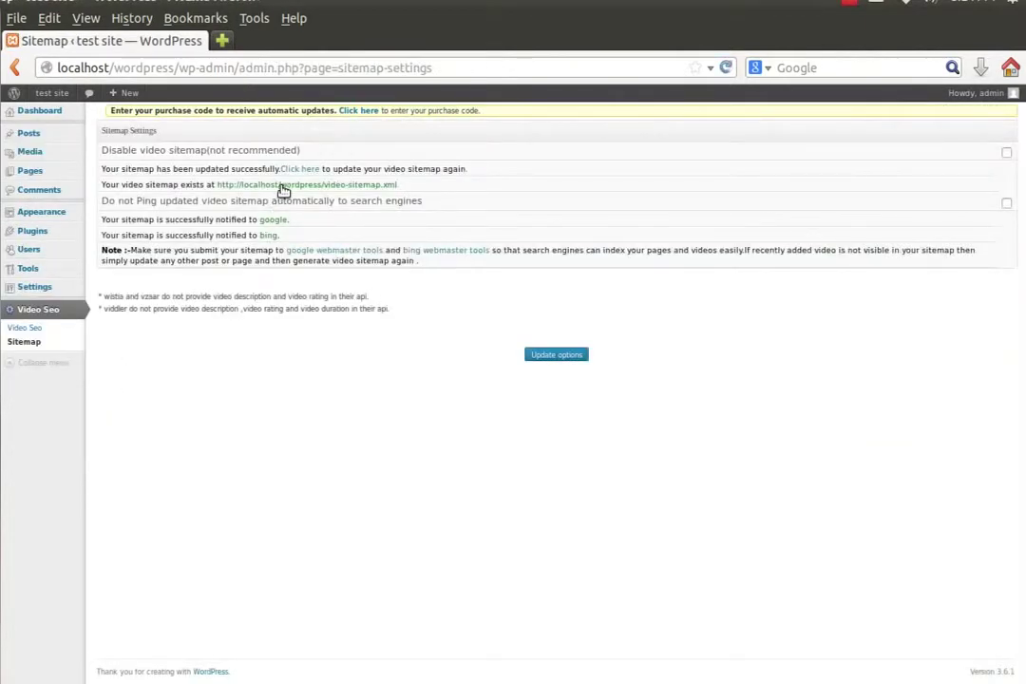
{"action": "left_click", "coordinate": [282, 186]}
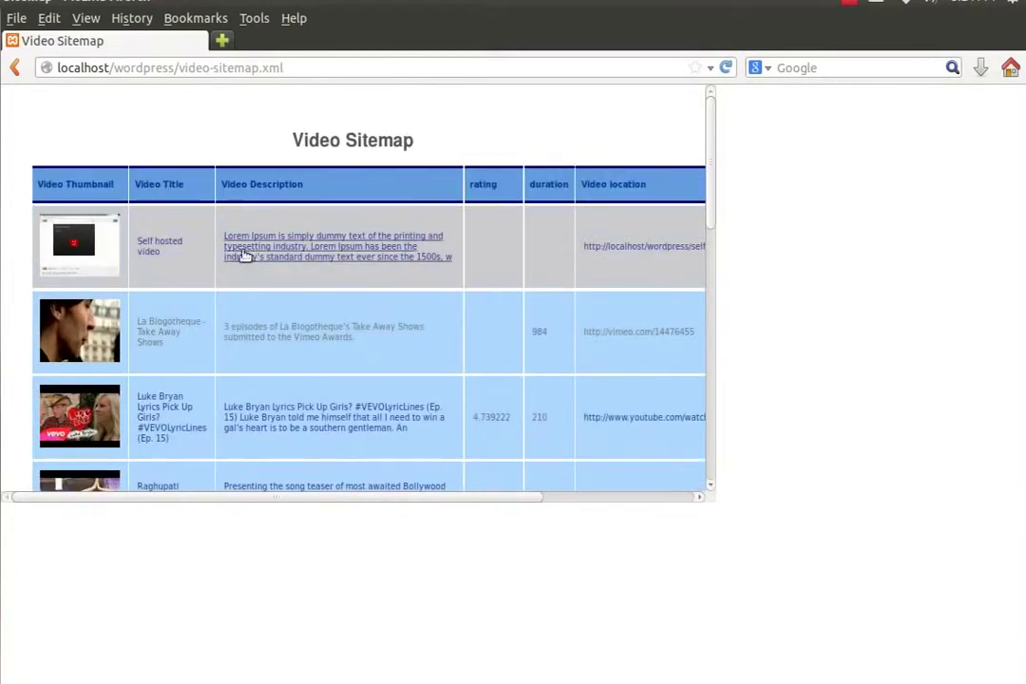
{"action": "left_click", "coordinate": [14, 68]}
Step: View the Bing notification page for the video sitemap and return to the sitemap settings
{"action": "mouse_move", "coordinate": [63, 133]}
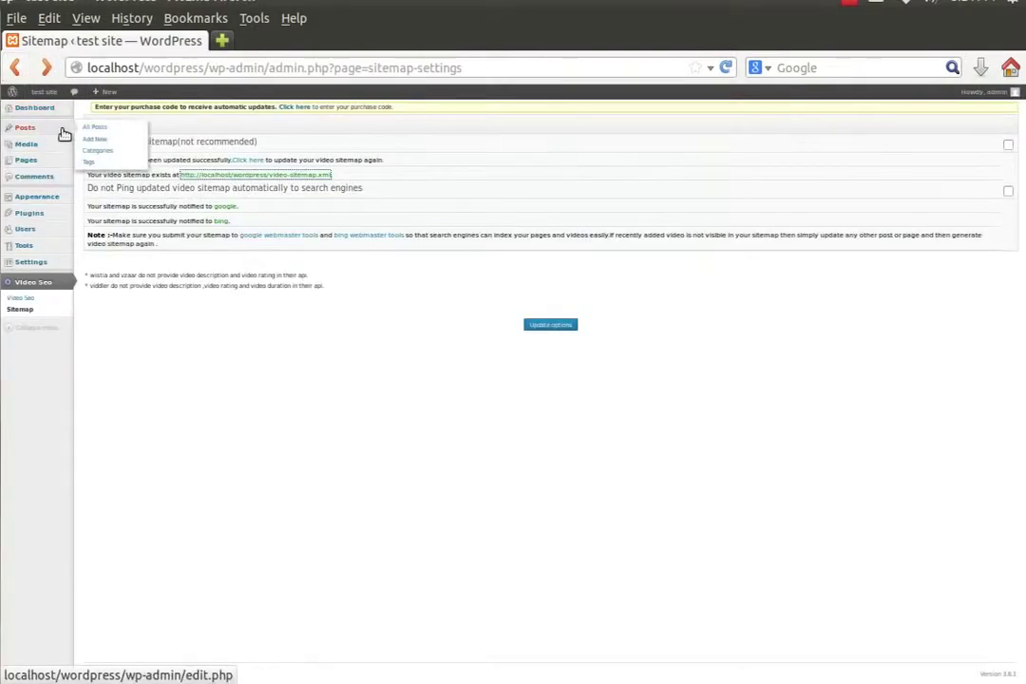
{"action": "left_click", "coordinate": [221, 223]}
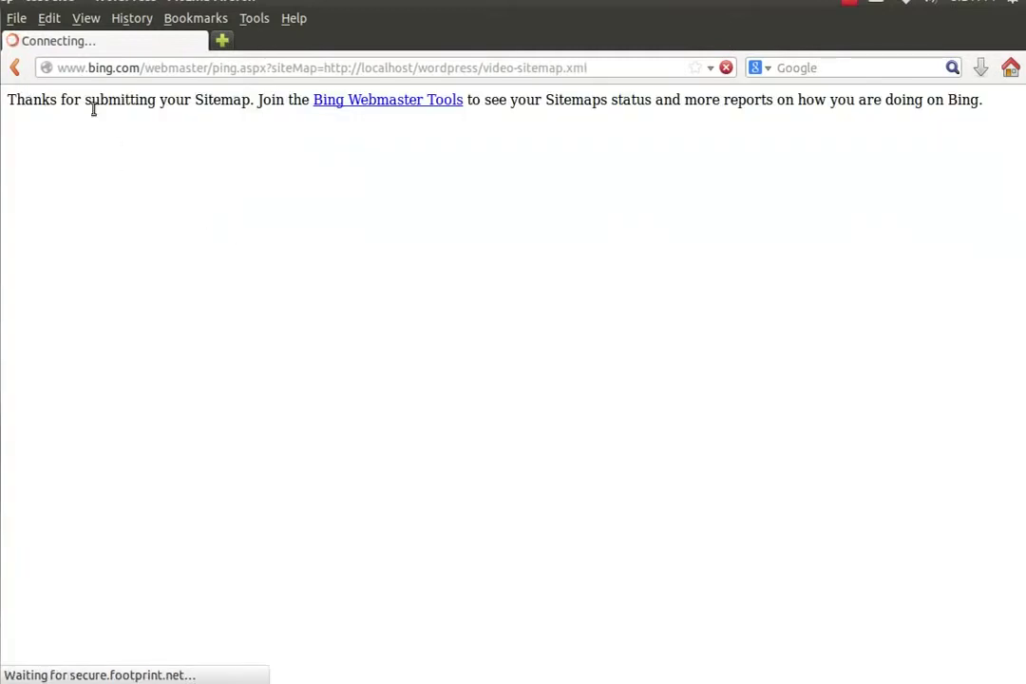
{"action": "left_click", "coordinate": [15, 68]}
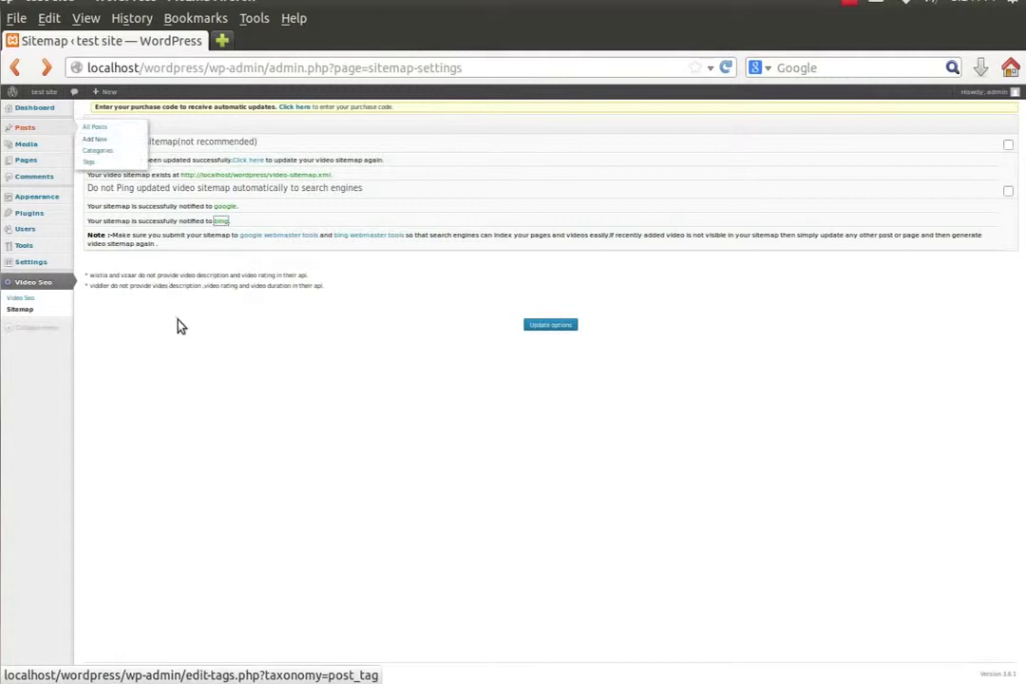
Step: Start a new post titled "Video embeded using shortcode method" and place the cursor in its empty content area
{"action": "key", "text": "ctrl+minus"}
{"action": "key", "text": "ctrl+plus"}
{"action": "key", "text": "ctrl+plus"}
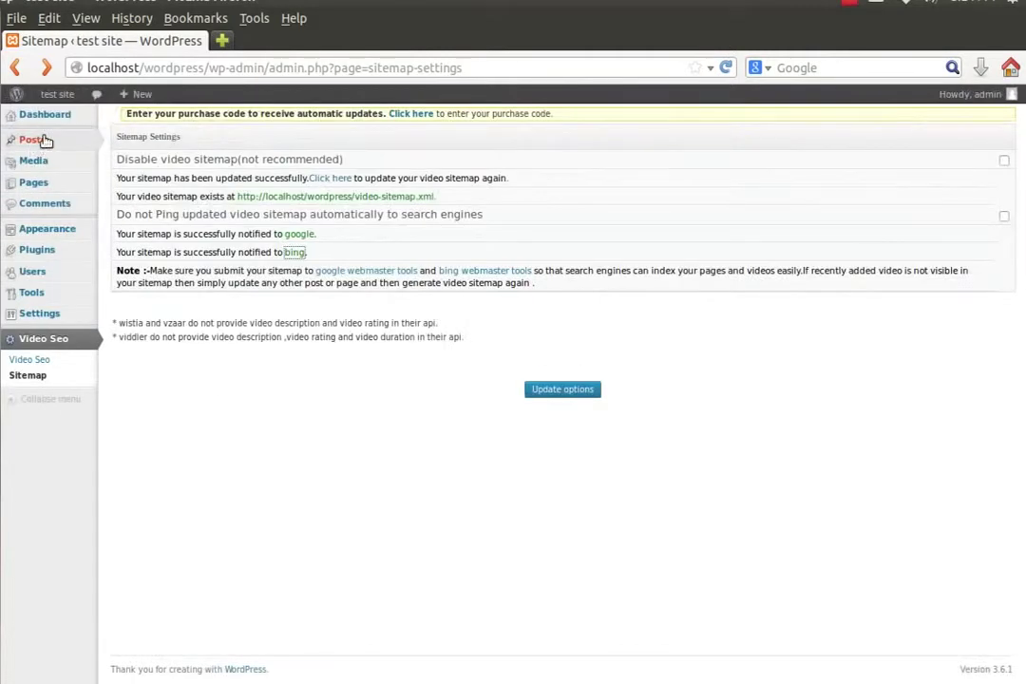
{"action": "mouse_move", "coordinate": [45, 140]}
{"action": "left_click", "coordinate": [131, 157]}
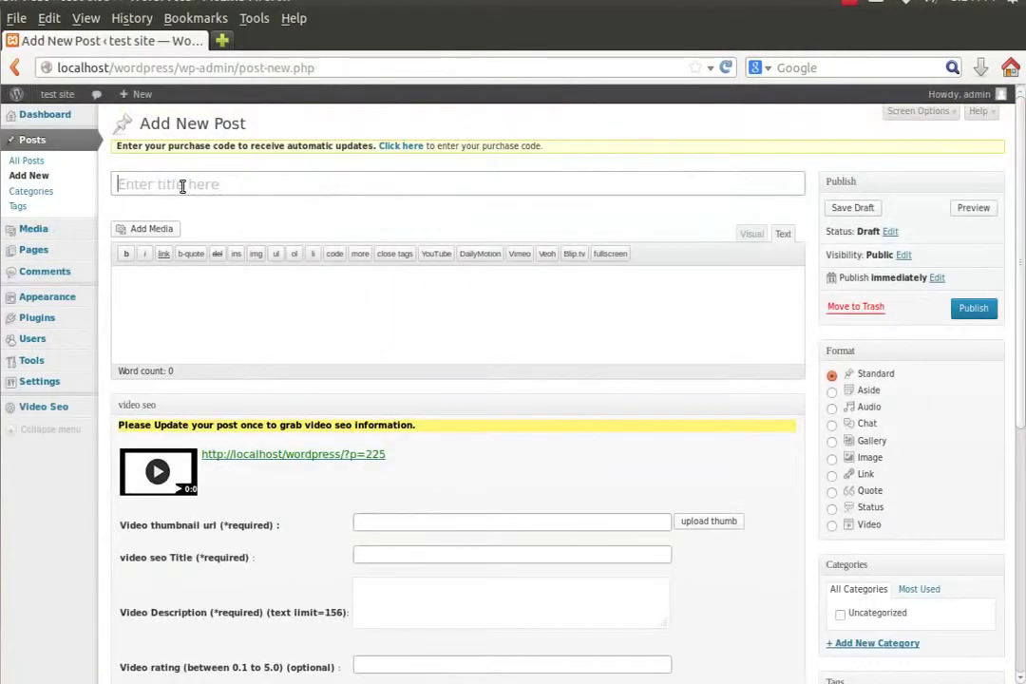
{"action": "type", "text": "Vid"}
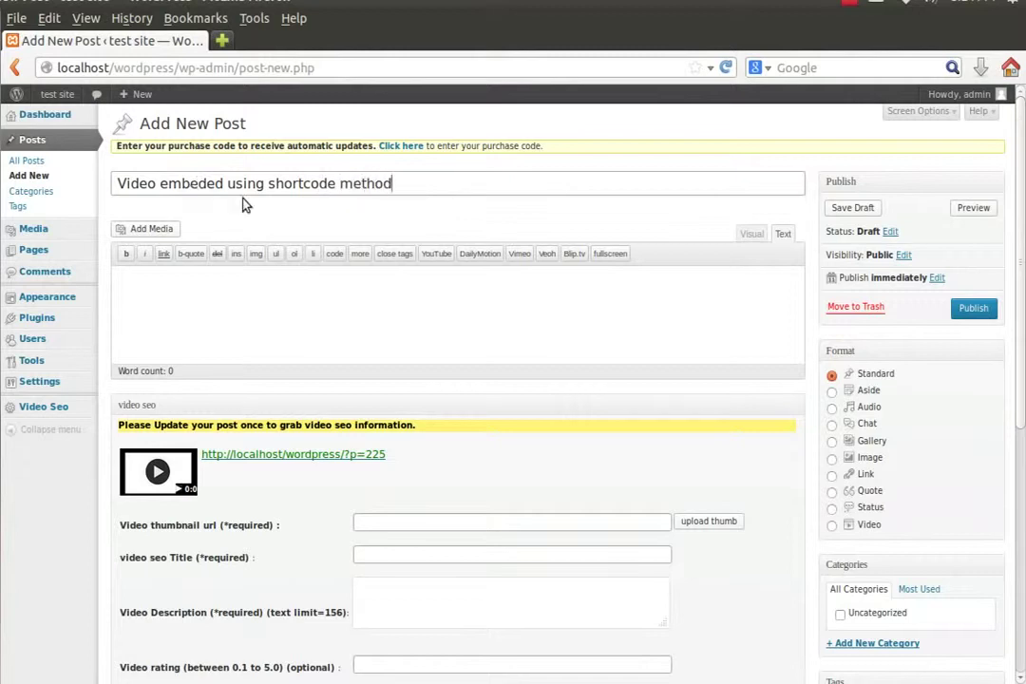
{"action": "left_click", "coordinate": [380, 321]}
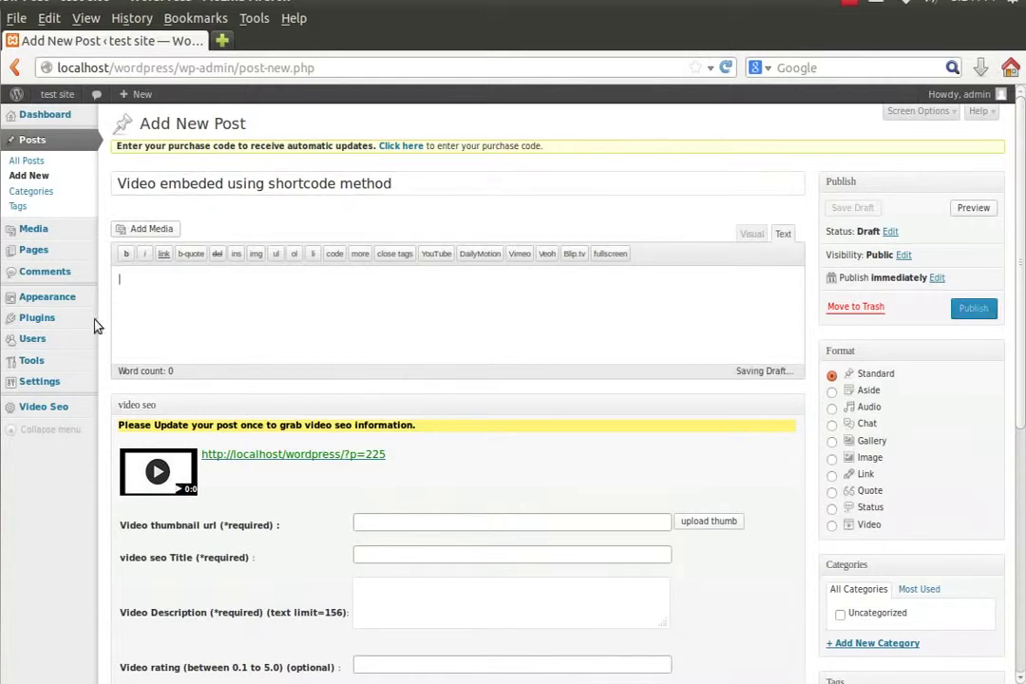
{"action": "key", "text": "alt+Tab"}
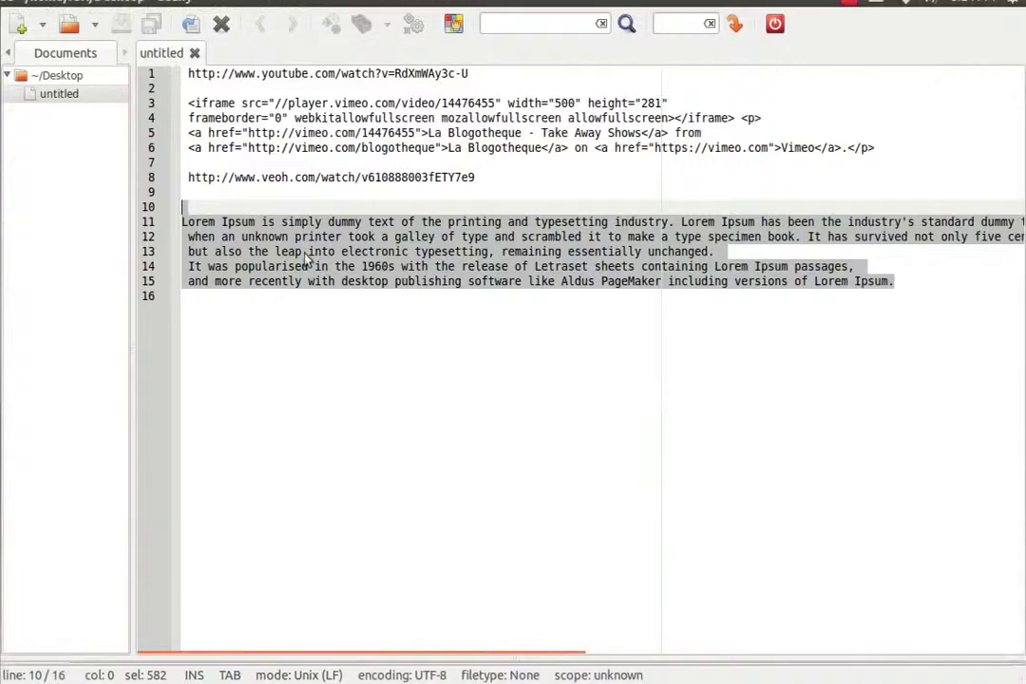
{"action": "left_click", "coordinate": [417, 191]}
{"action": "left_click_drag", "start_coordinate": [475, 176], "coordinate": [186, 177]}
{"action": "key", "text": "ctrl+c"}
{"action": "key", "text": "alt+Tab"}
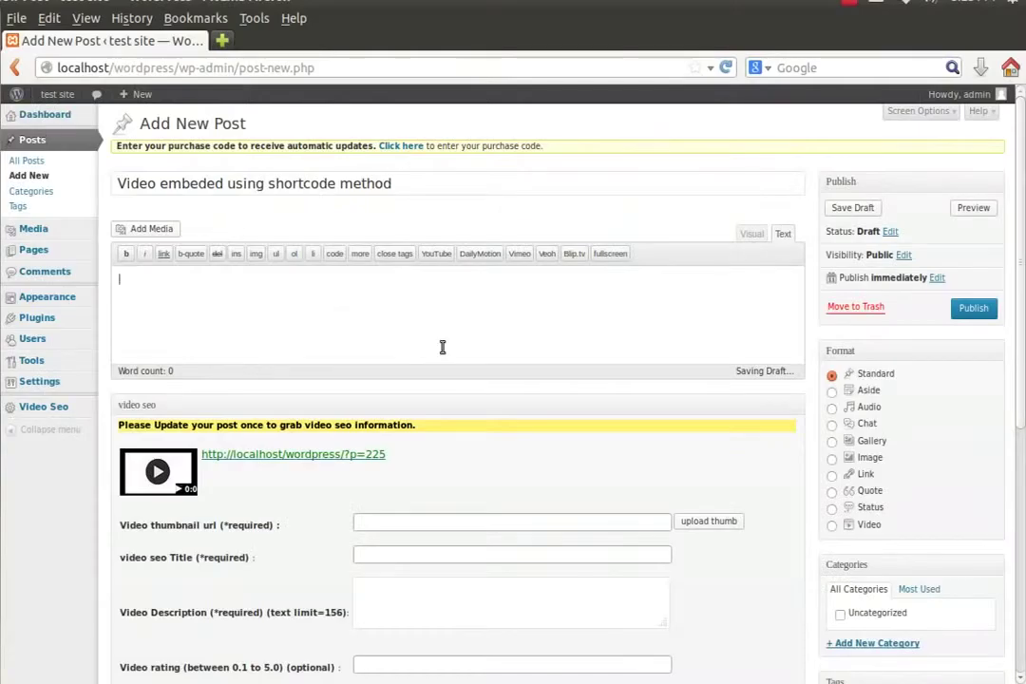
Step: Insert the copied URL into the post content as a Veoh shortcode and publish the post
{"action": "left_click", "coordinate": [547, 254]}
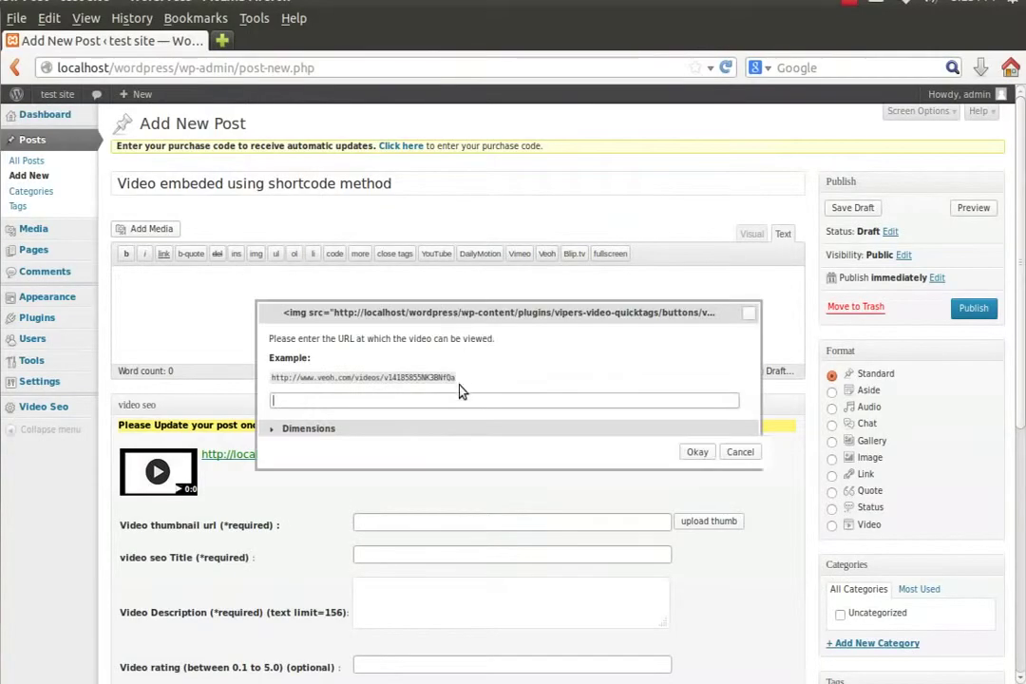
{"action": "key", "text": "ctrl+v"}
{"action": "left_click", "coordinate": [687, 452]}
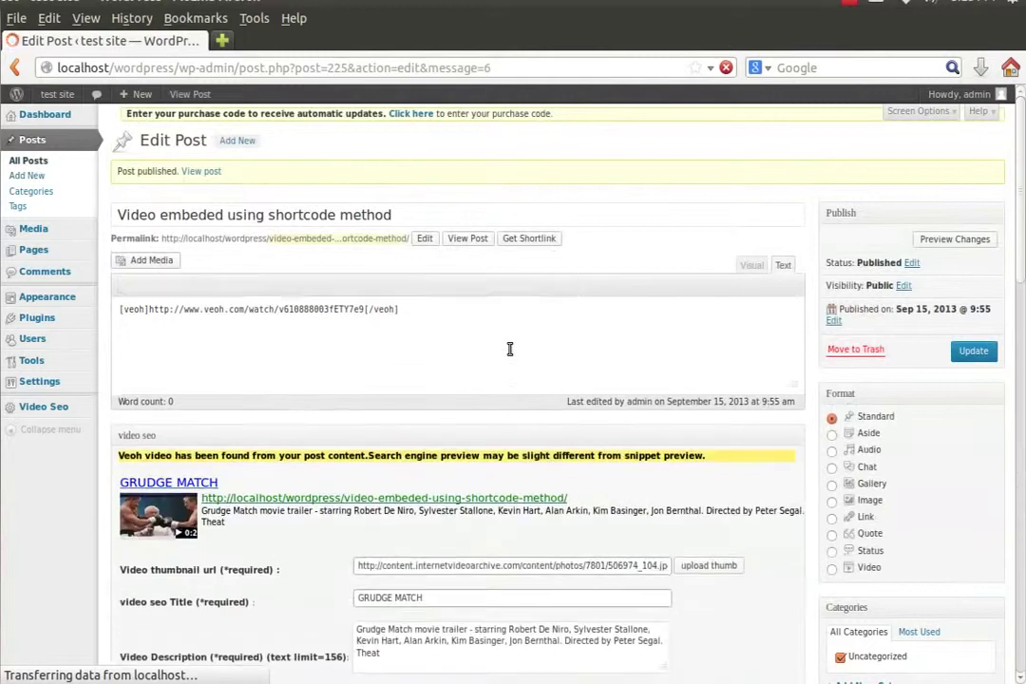
Step: Review the Veoh video's snippet preview and video SEO fields, and update the shortcode post
{"action": "scroll", "coordinate": [509, 349], "scroll_direction": "down", "scroll_amount": 5}
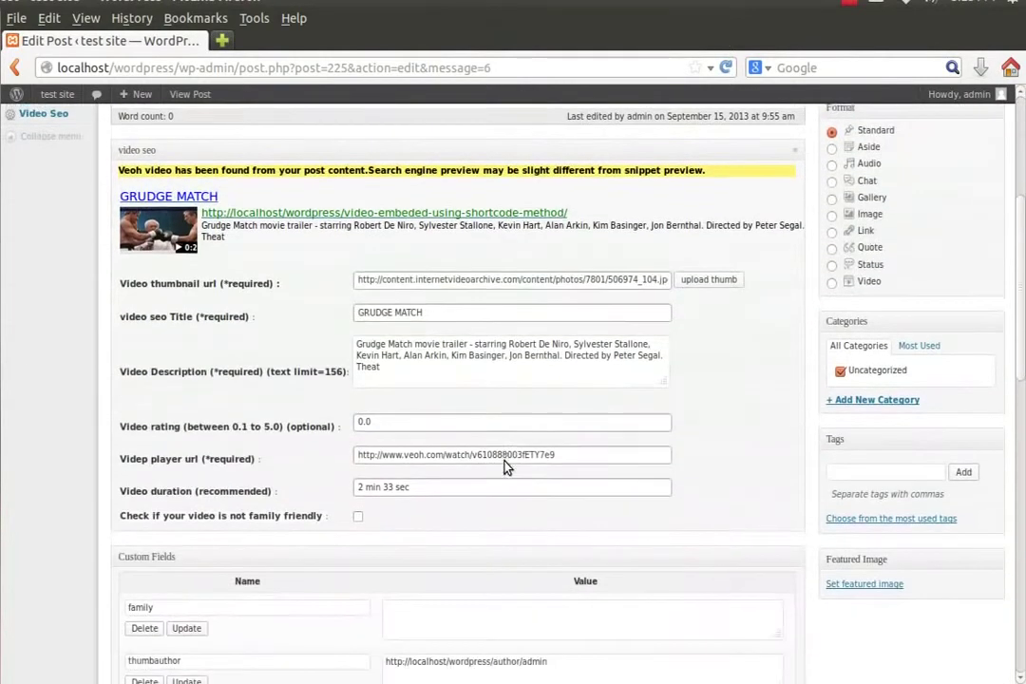
{"action": "scroll", "coordinate": [508, 463], "scroll_direction": "up", "scroll_amount": 1}
{"action": "scroll", "coordinate": [506, 461], "scroll_direction": "up", "scroll_amount": 3}
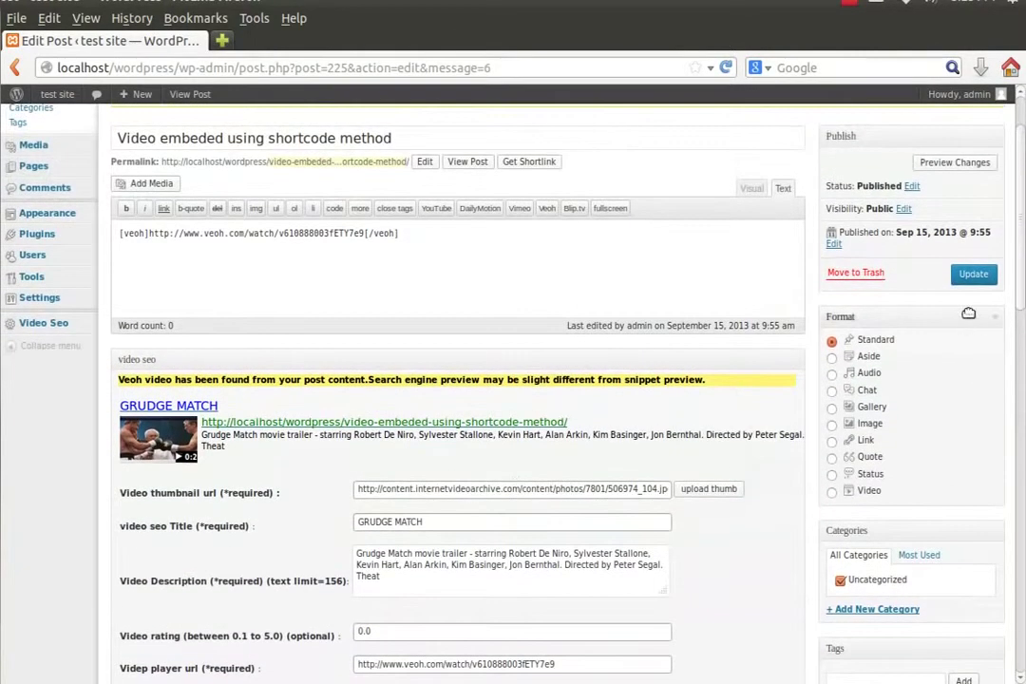
{"action": "left_click", "coordinate": [971, 277]}
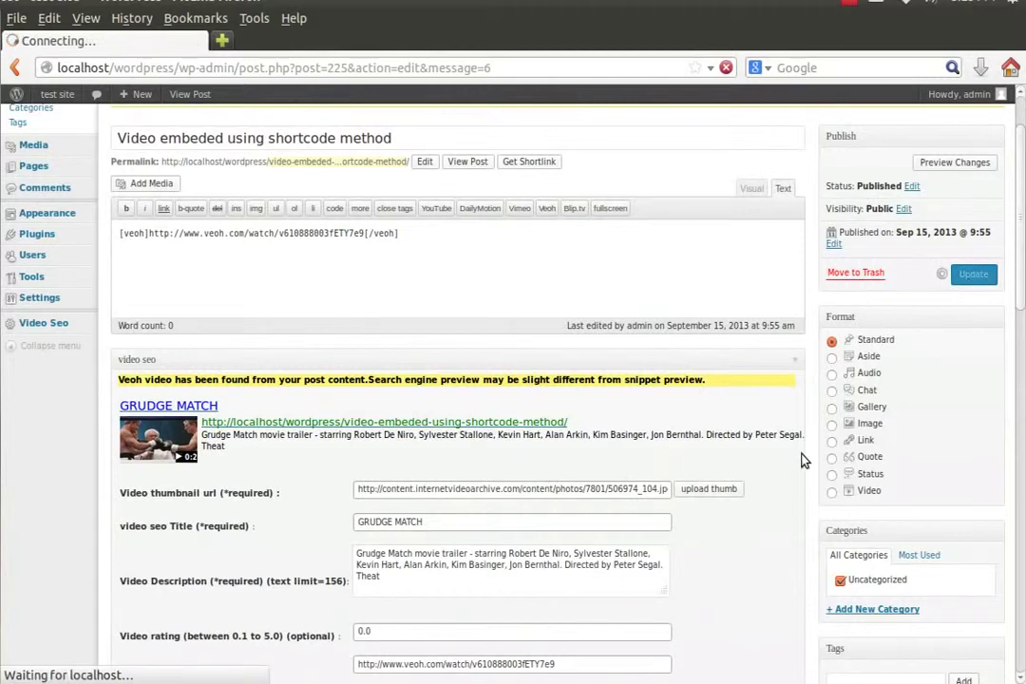
{"action": "scroll", "coordinate": [801, 461], "scroll_direction": "down", "scroll_amount": 3}
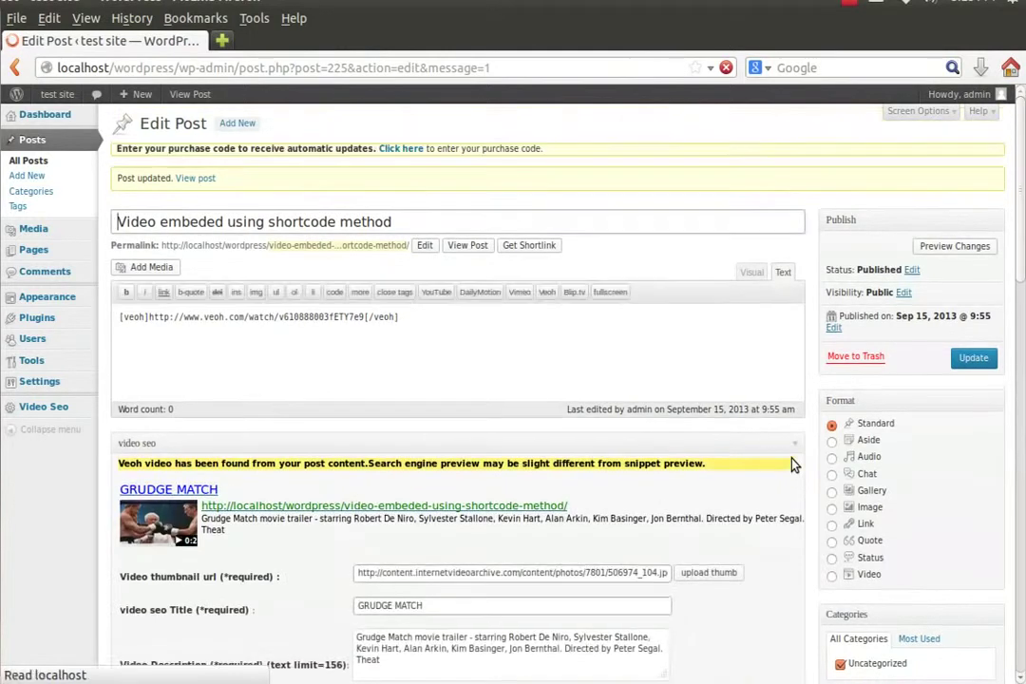
Step: Open video-sitemap.xml from the Video Seo sitemap settings, examine the Veoh video's entry, and return to the settings
{"action": "mouse_move", "coordinate": [48, 418]}
{"action": "left_click", "coordinate": [133, 425]}
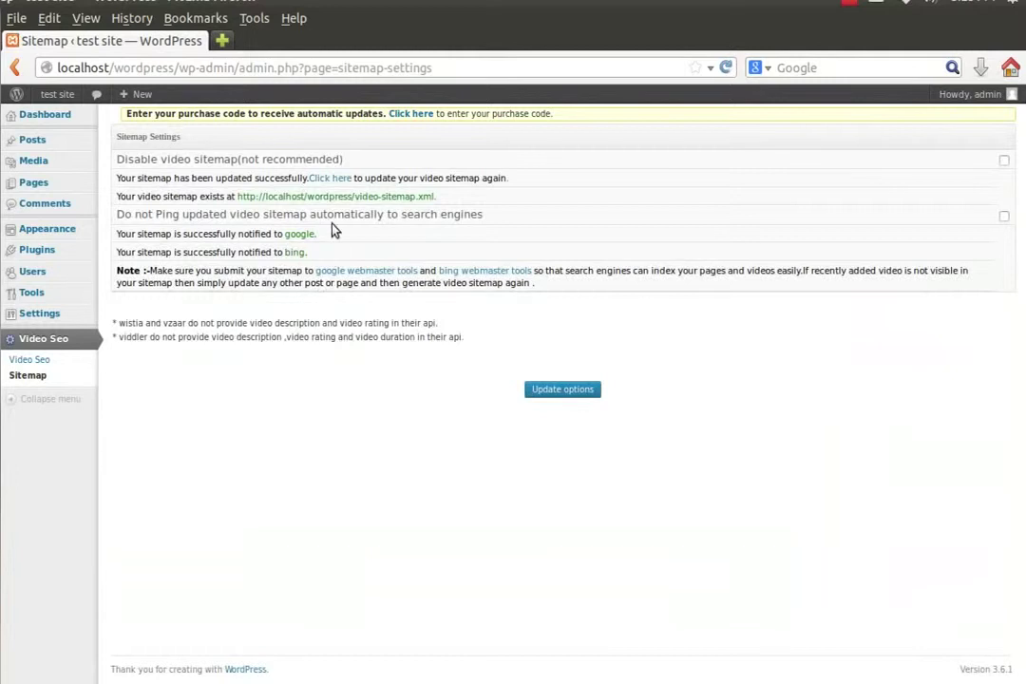
{"action": "left_click", "coordinate": [343, 198]}
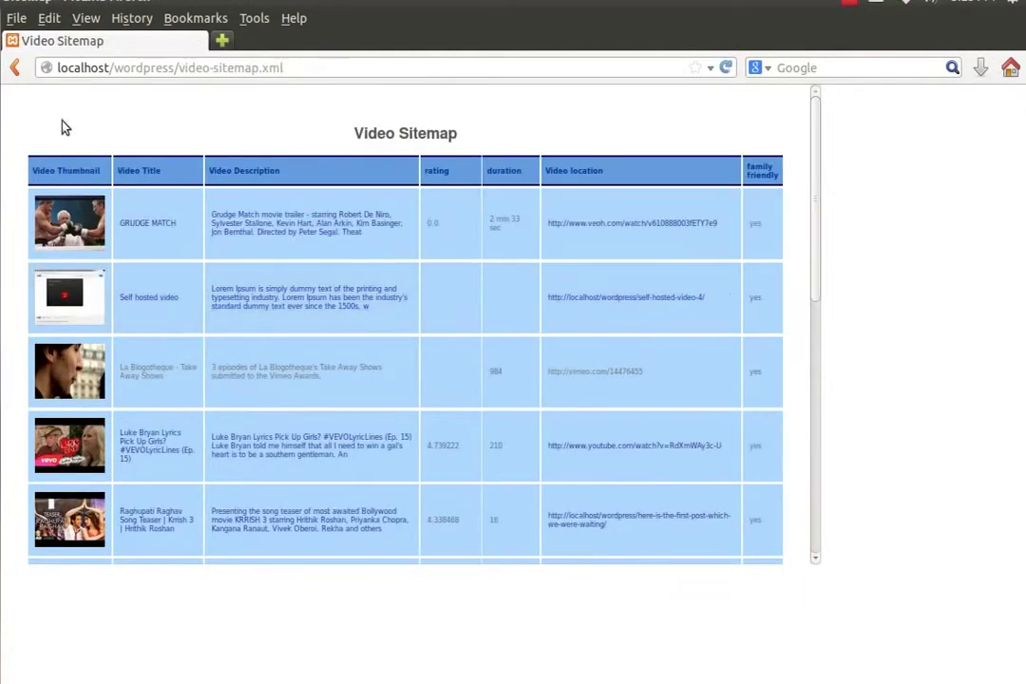
{"action": "left_click", "coordinate": [16, 68]}
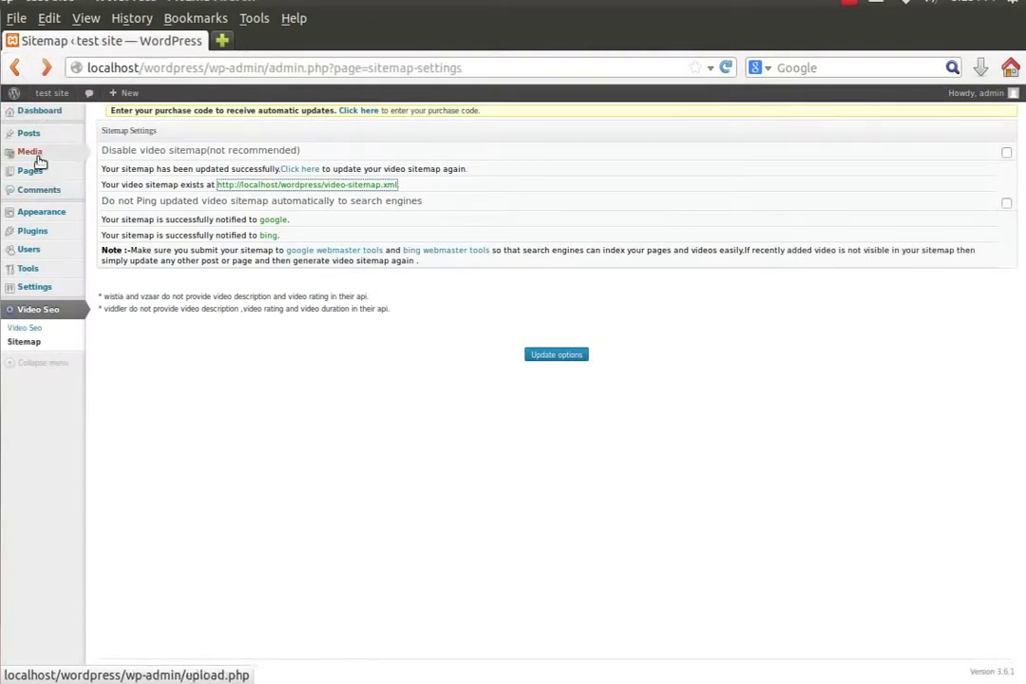
Step: Start a new post titled "A post with no video" and place the cursor in its content area
{"action": "mouse_move", "coordinate": [42, 139]}
{"action": "left_click", "coordinate": [118, 145]}
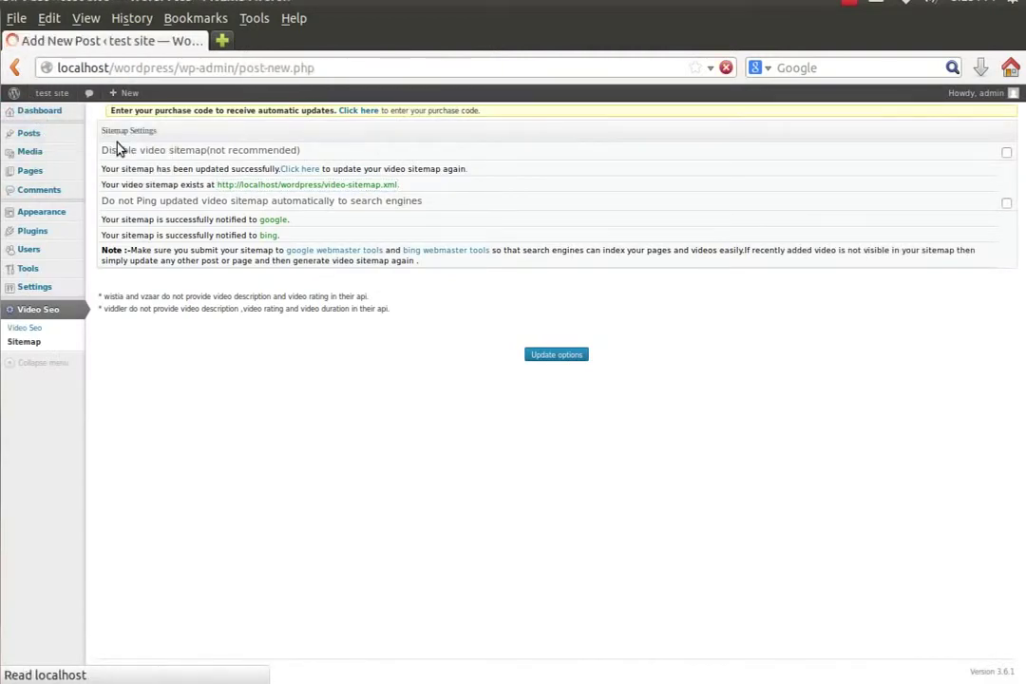
{"action": "type", "text": "A post with no video"}
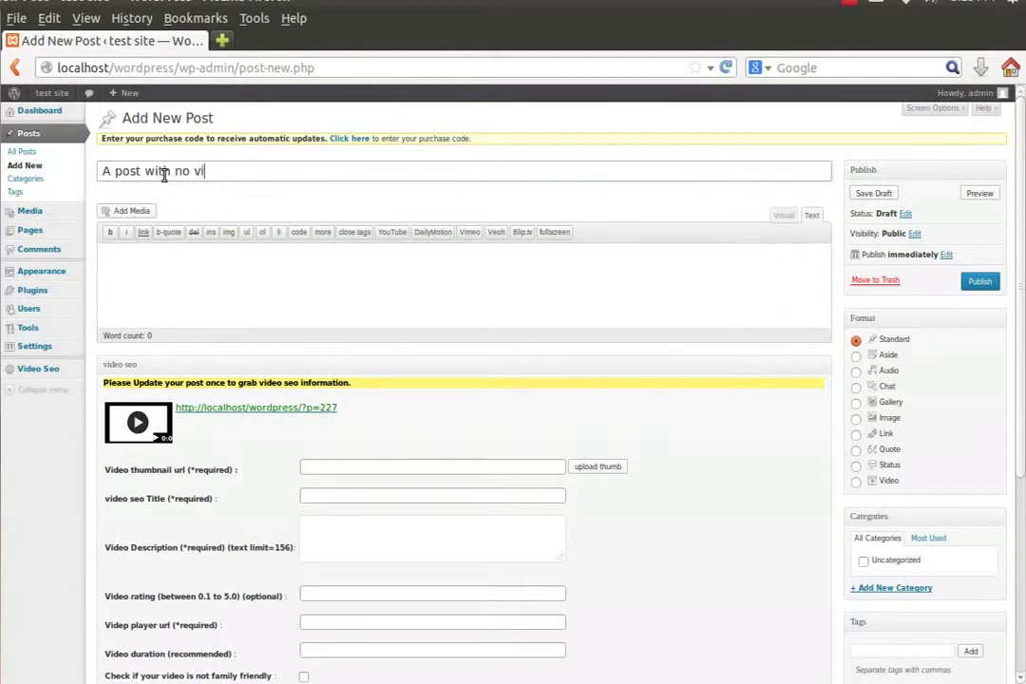
{"action": "left_click", "coordinate": [228, 279]}
Step: Copy the Lorem Ipsum paragraph from the Geany document into the post content, publish the post, and check its video SEO section
{"action": "key", "text": "alt+Tab"}
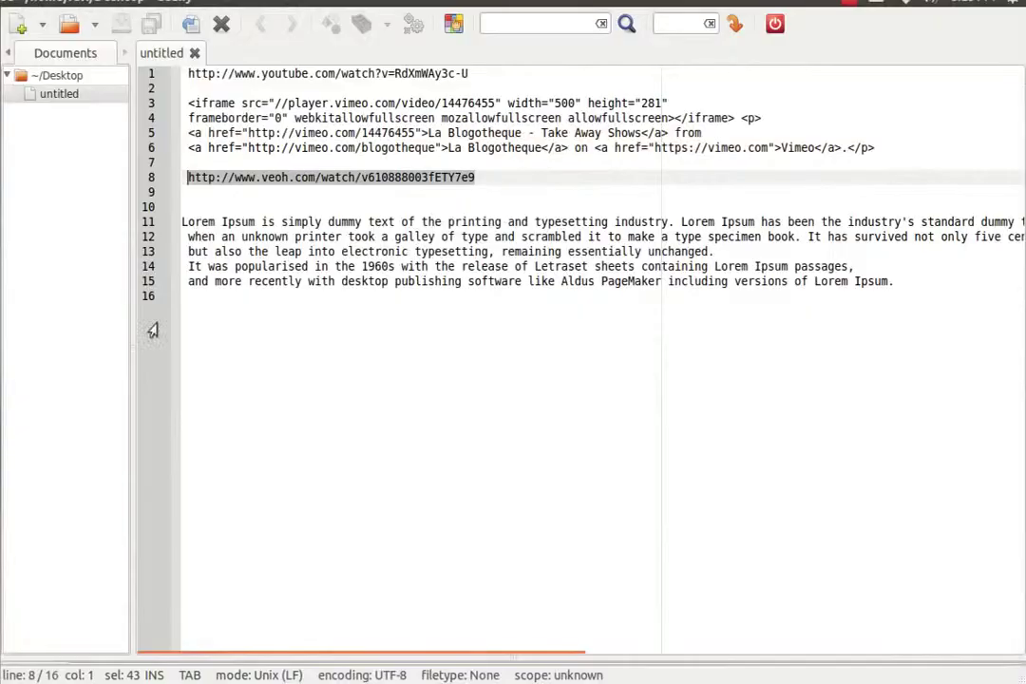
{"action": "left_click_drag", "start_coordinate": [894, 282], "coordinate": [147, 222]}
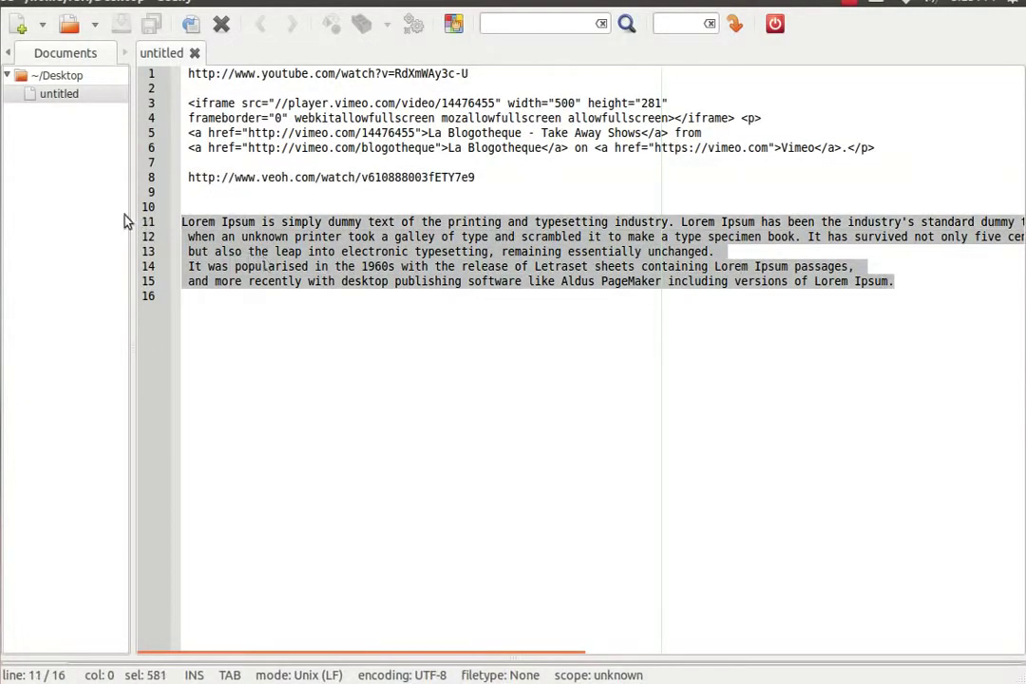
{"action": "key", "text": "alt+Tab"}
{"action": "type", "text": "Lorem Ipsum is simply dummy text of the printing and typesetting industry. Lorem Ipsum has been the industry's standard dummy text ever since the 1500s,  when an unknown printer took a galley of type and scrambled it to make a type specimen book. It has survived not only five centuries,  but also the leap into electronic typesetting, remaining essentially unchanged.  It was popularised in the 1960s with the release of Letraset sheets containing Lorem Ipsum passages,  and more recently with desktop publishing software like Aldus PageMaker including versions of Lorem Ipsum."}
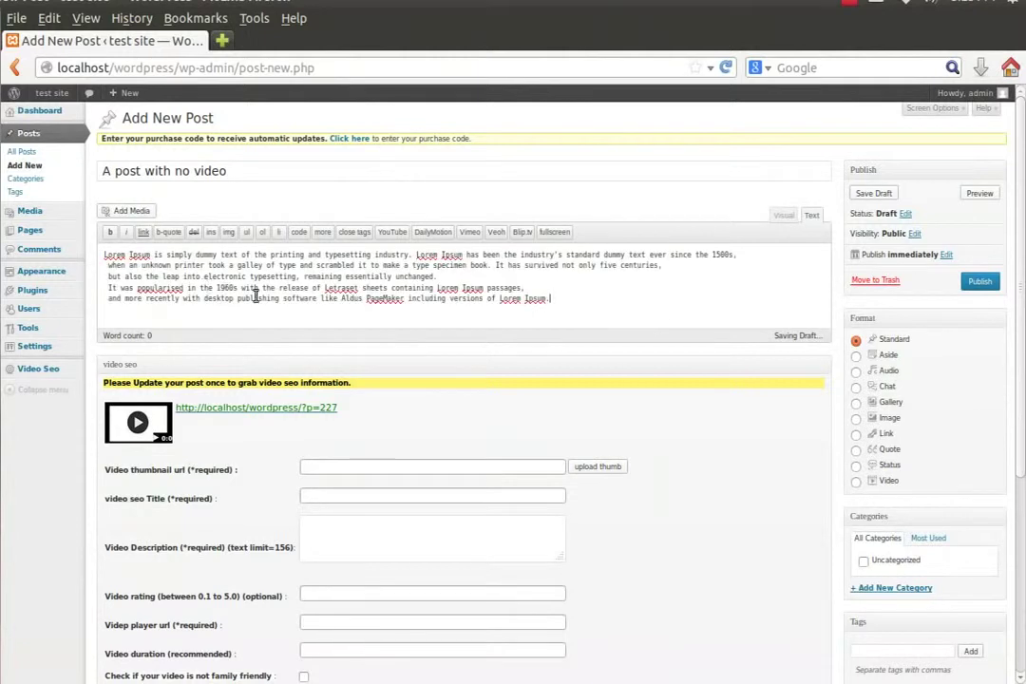
{"action": "left_click", "coordinate": [979, 281]}
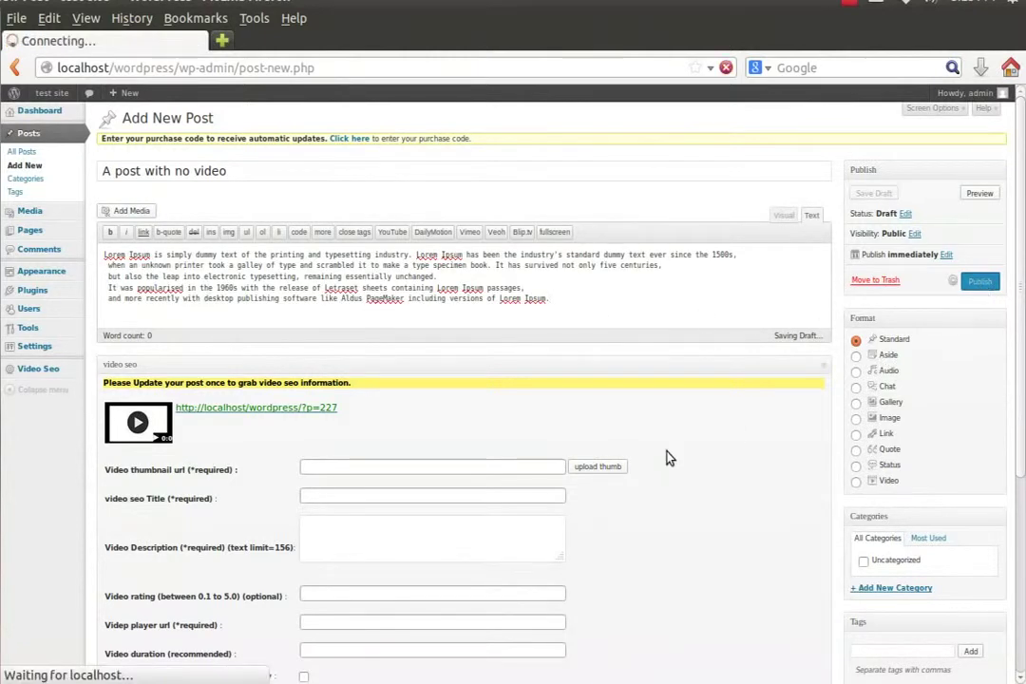
{"action": "scroll", "coordinate": [669, 458], "scroll_direction": "down", "scroll_amount": 1}
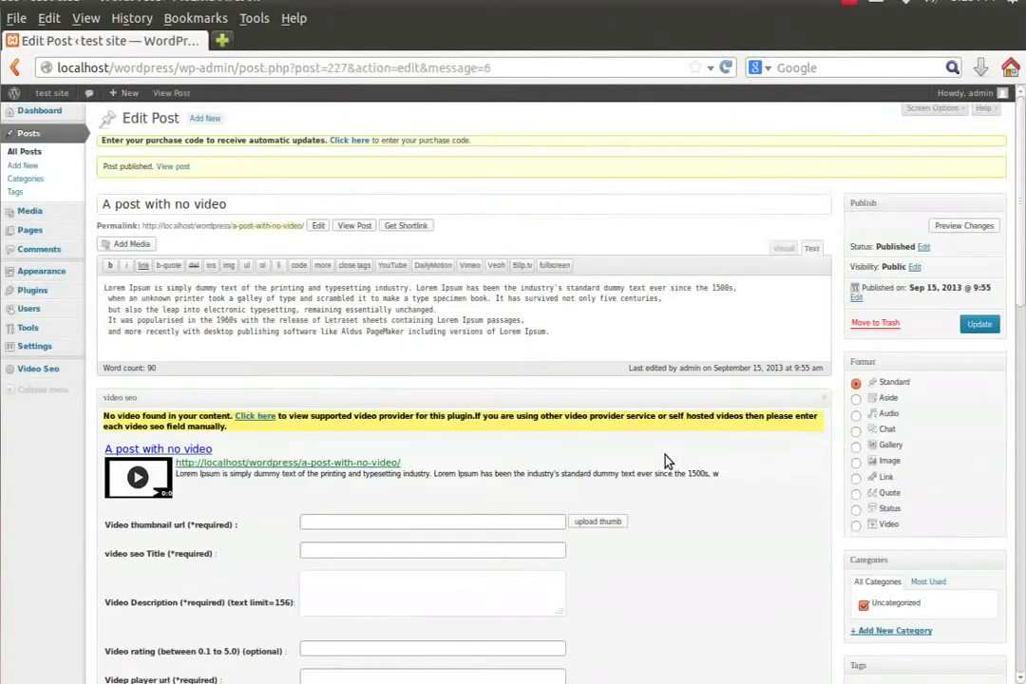
{"action": "key", "text": "ctrl+plus"}
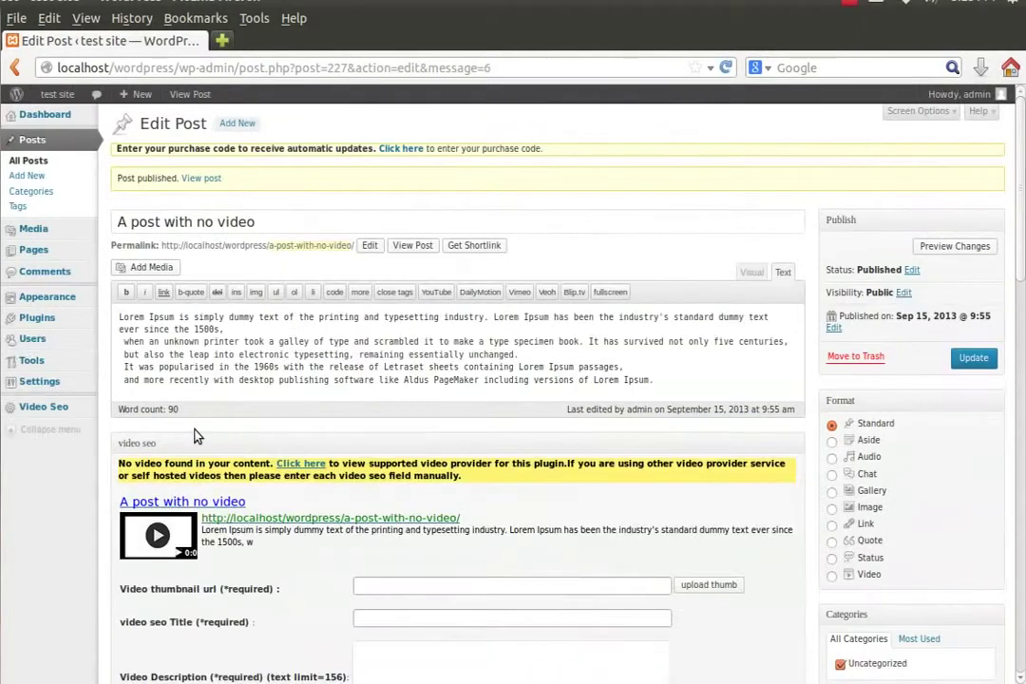
{"action": "key", "text": "ctrl+minus"}
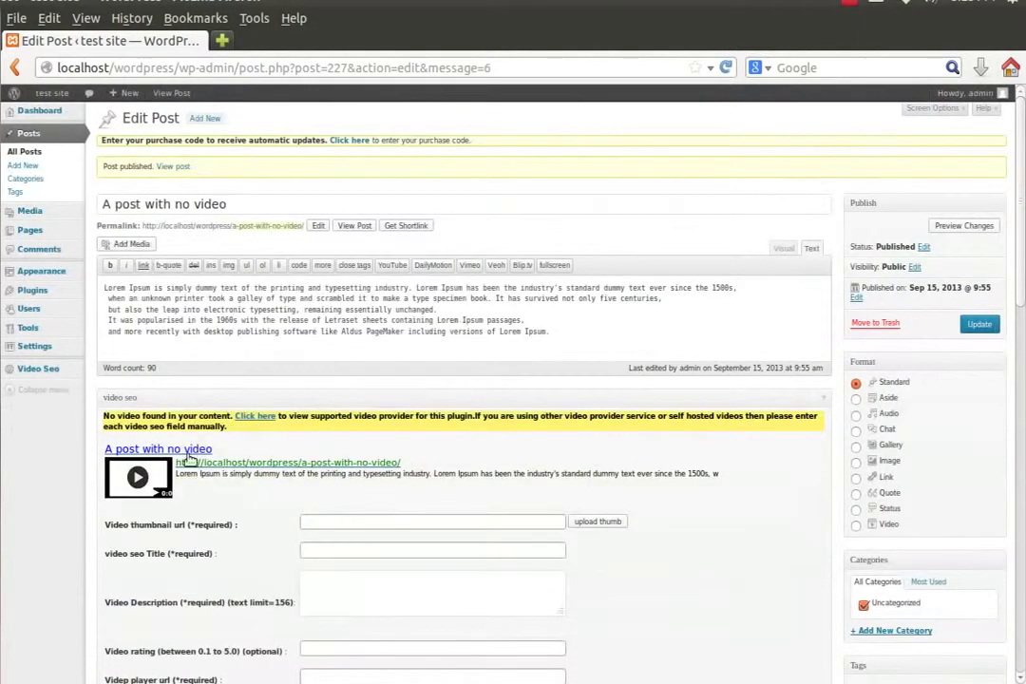
Step: Open the "Self hosted video" post for editing and review its video SEO fields
{"action": "left_click", "coordinate": [32, 155]}
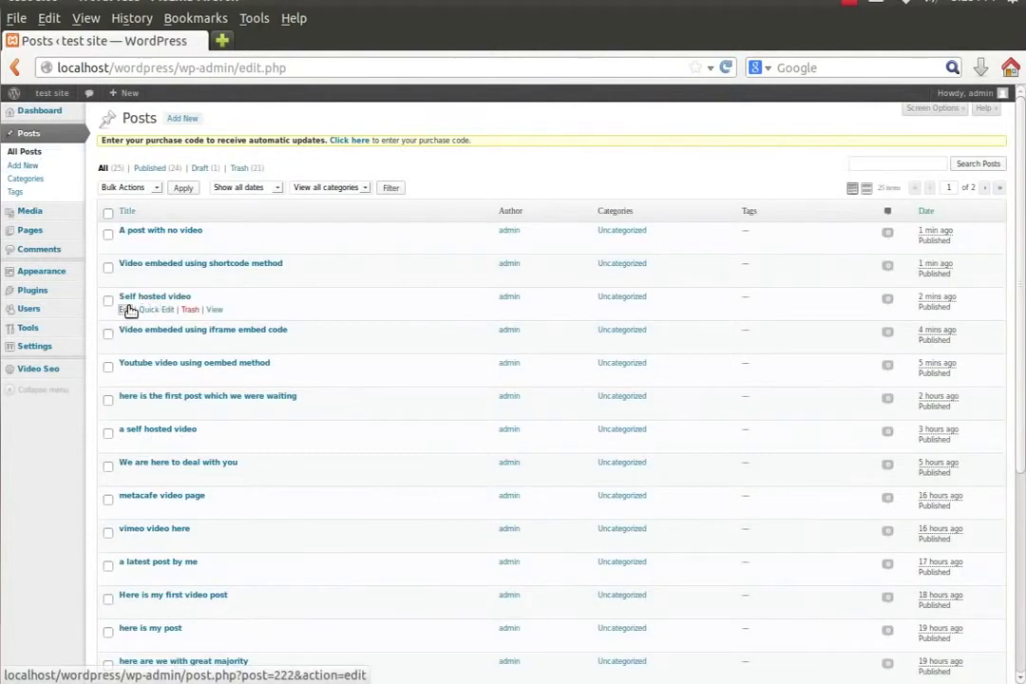
{"action": "left_click", "coordinate": [126, 310]}
{"action": "scroll", "coordinate": [646, 502], "scroll_direction": "down", "scroll_amount": 1}
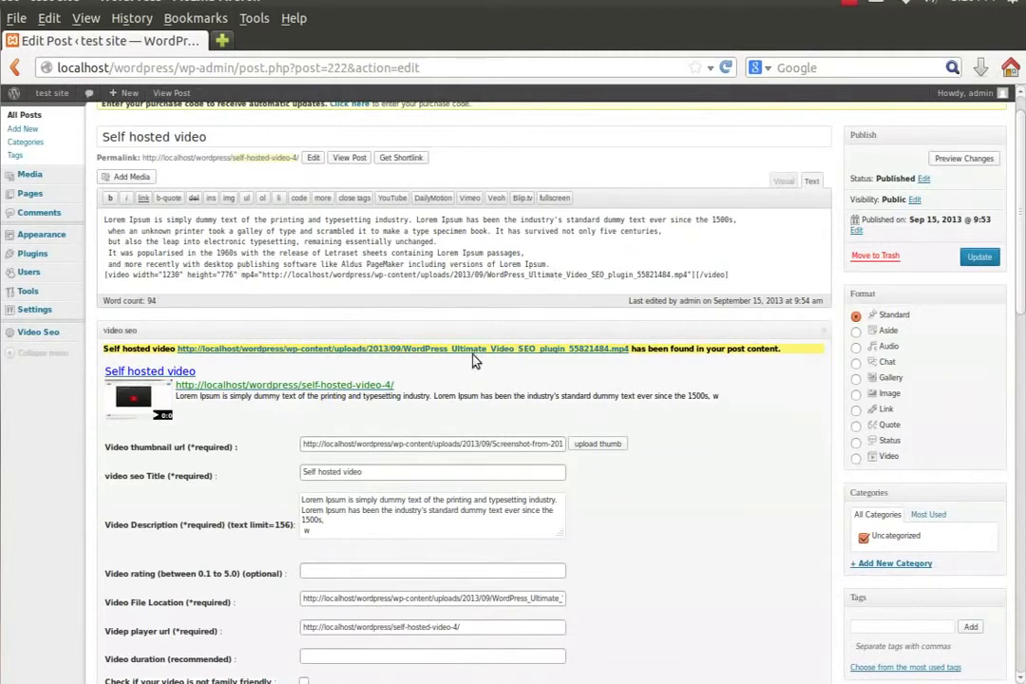
{"action": "scroll", "coordinate": [663, 527], "scroll_direction": "down", "scroll_amount": 3}
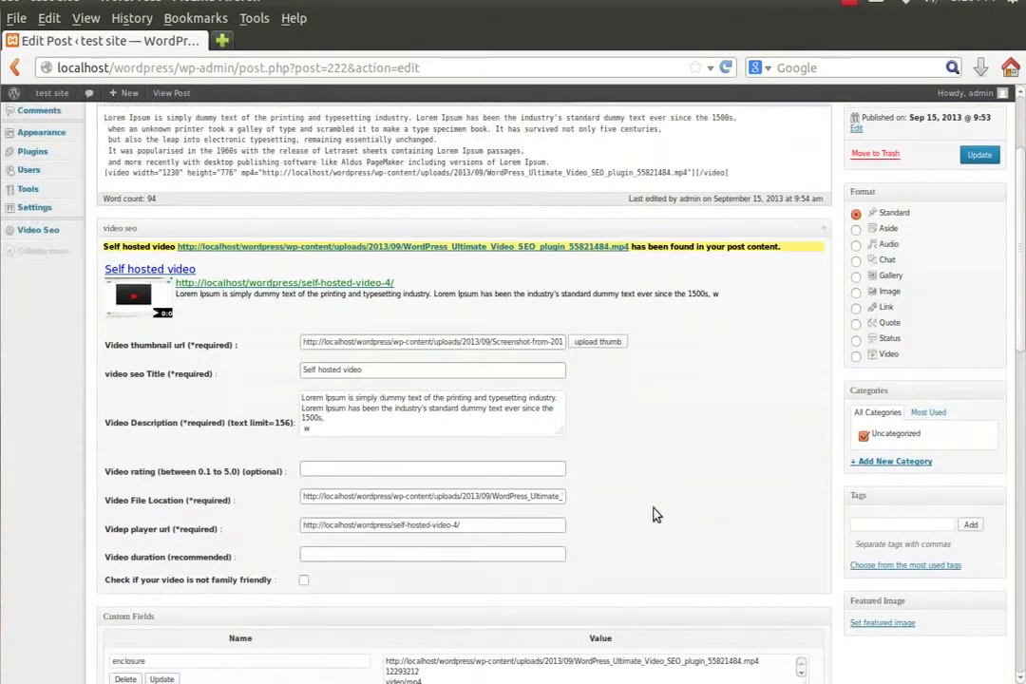
Step: Make the video thumbnail URL invalid by changing "from" to "frohghm" in its file name, and update the post
{"action": "left_click", "coordinate": [559, 334]}
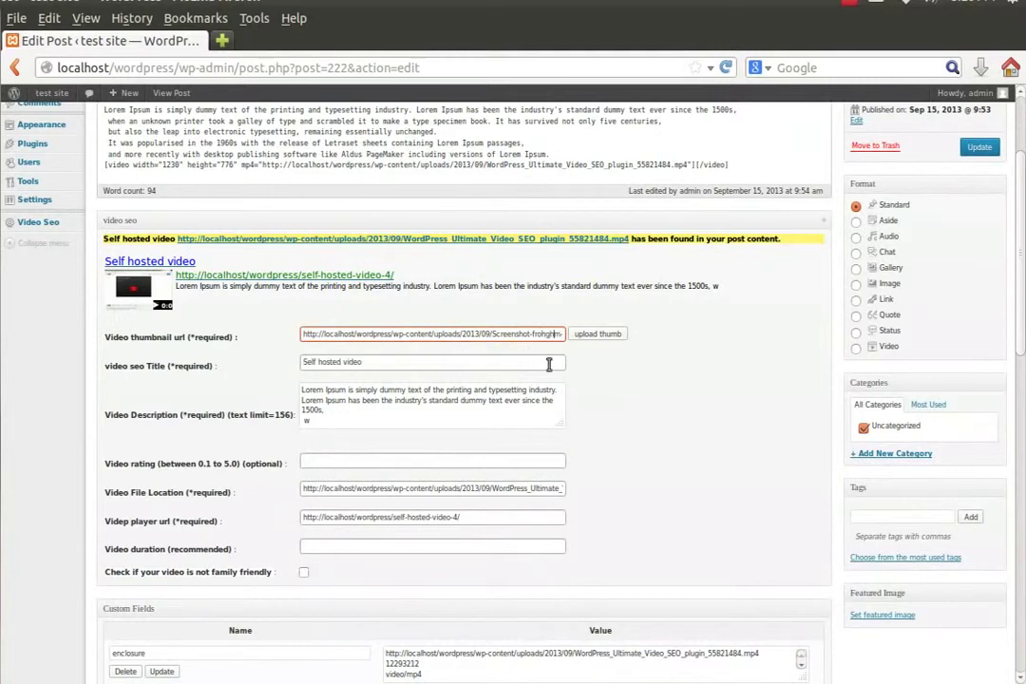
{"action": "left_click", "coordinate": [979, 146]}
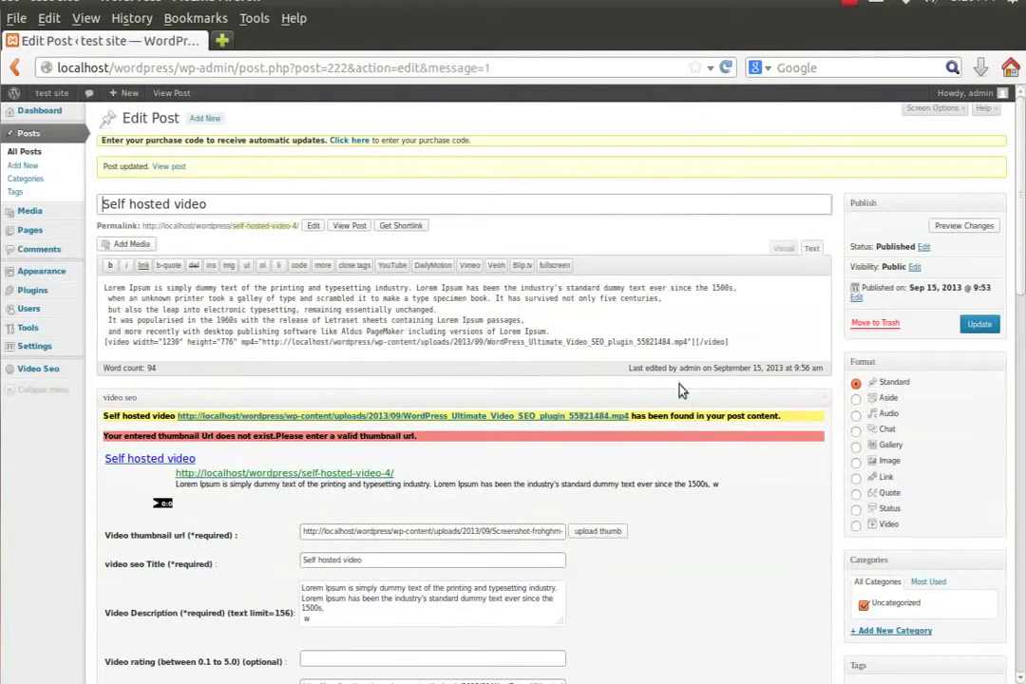
{"action": "key", "text": "ctrl+plus"}
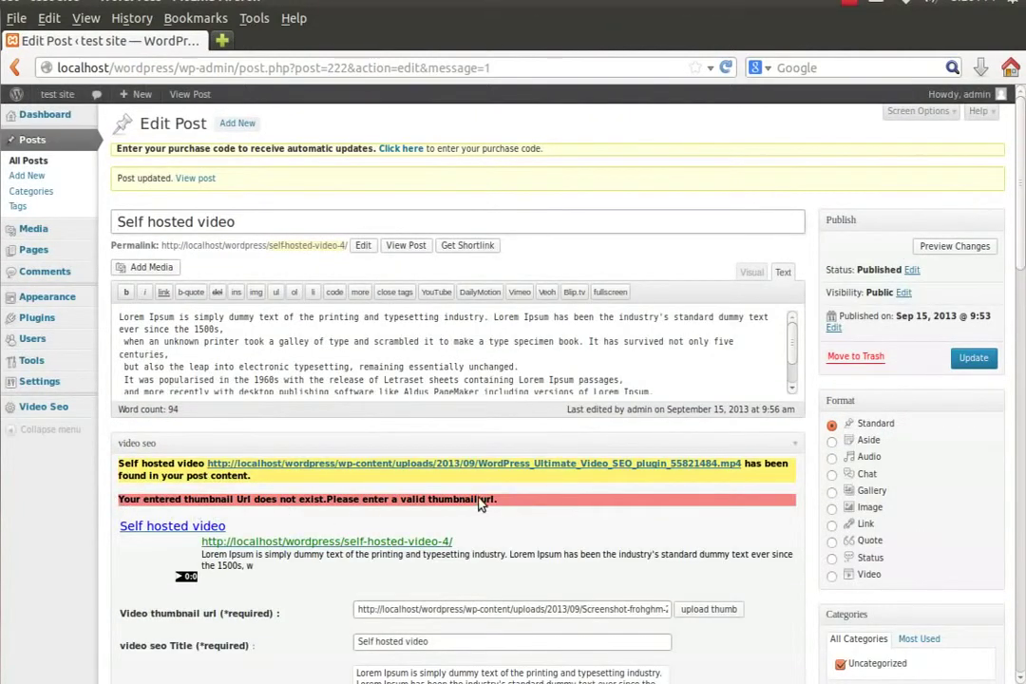
Step: Clear the video thumbnail URL of the self-hosted video post and update the post
{"action": "scroll", "coordinate": [723, 538], "scroll_direction": "down", "scroll_amount": 3}
{"action": "left_click", "coordinate": [648, 482]}
{"action": "key", "text": "ctrl+a"}
{"action": "key", "text": "BackSpace"}
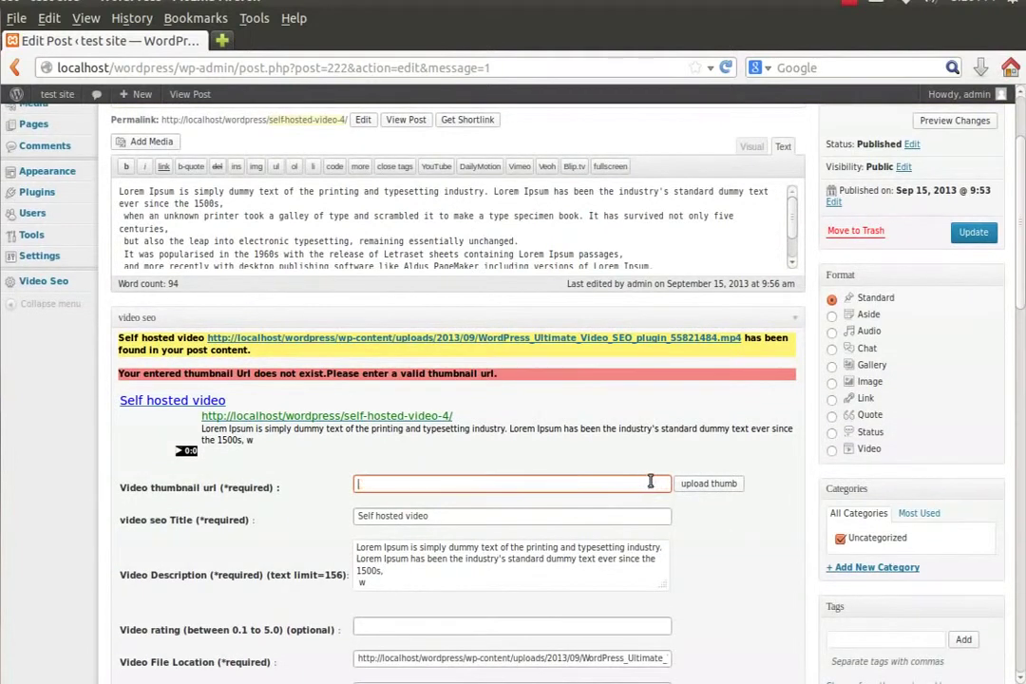
{"action": "left_click", "coordinate": [965, 229]}
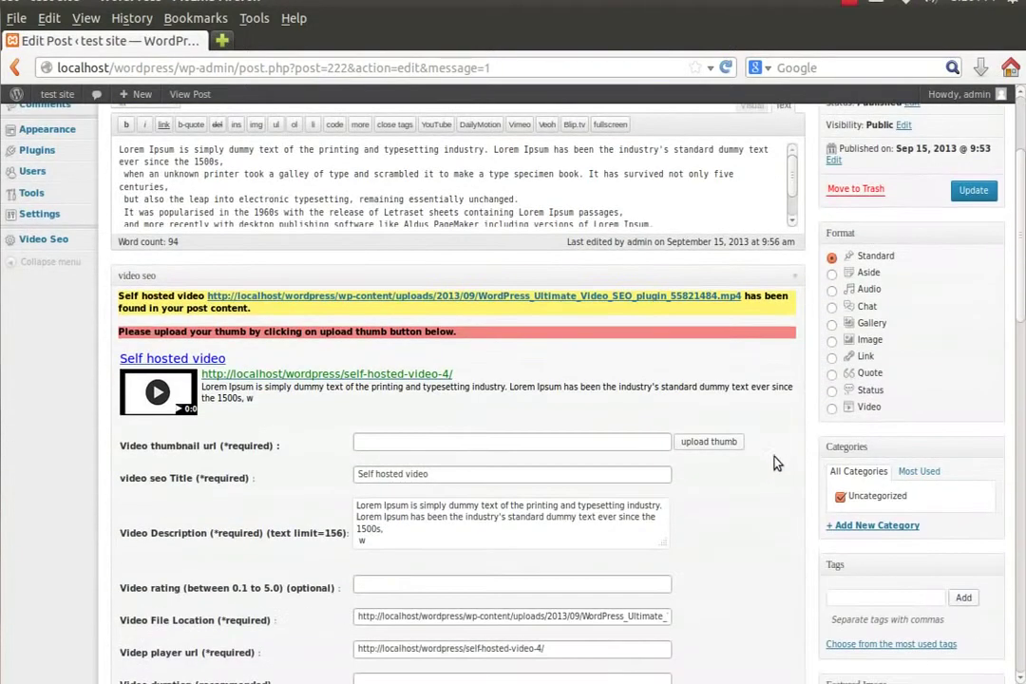
Step: Set the video thumbnail to the screenshot image from the Media Library and update the post
{"action": "left_click", "coordinate": [727, 444]}
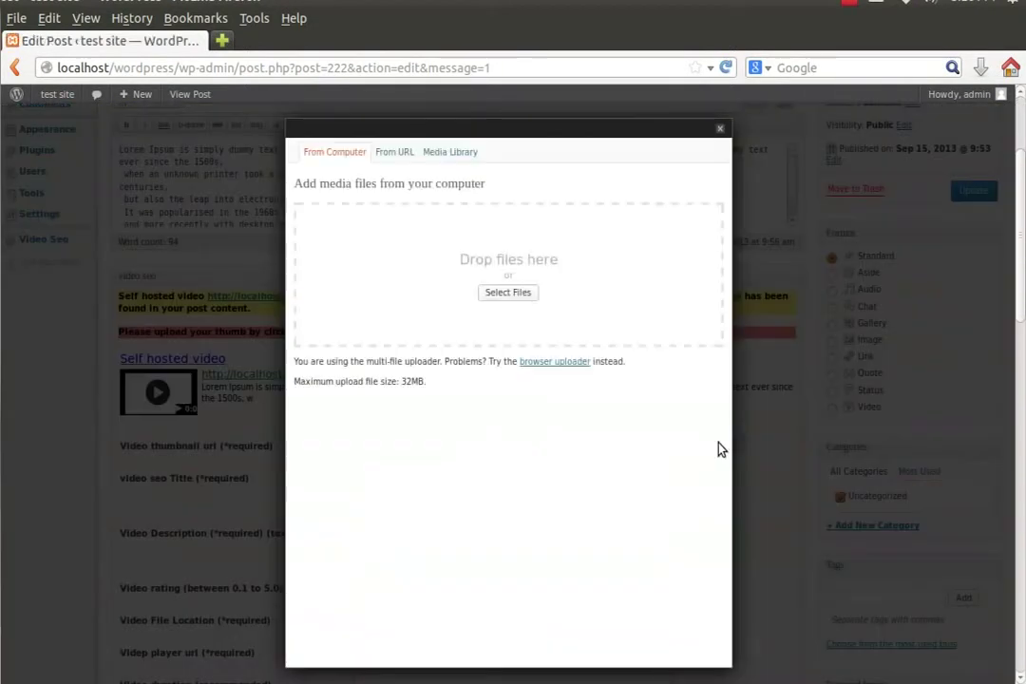
{"action": "left_click", "coordinate": [451, 155]}
{"action": "left_click", "coordinate": [687, 248]}
{"action": "scroll", "coordinate": [724, 392], "scroll_direction": "down", "scroll_amount": 2}
{"action": "scroll", "coordinate": [724, 392], "scroll_direction": "down", "scroll_amount": 2}
{"action": "left_click", "coordinate": [434, 516]}
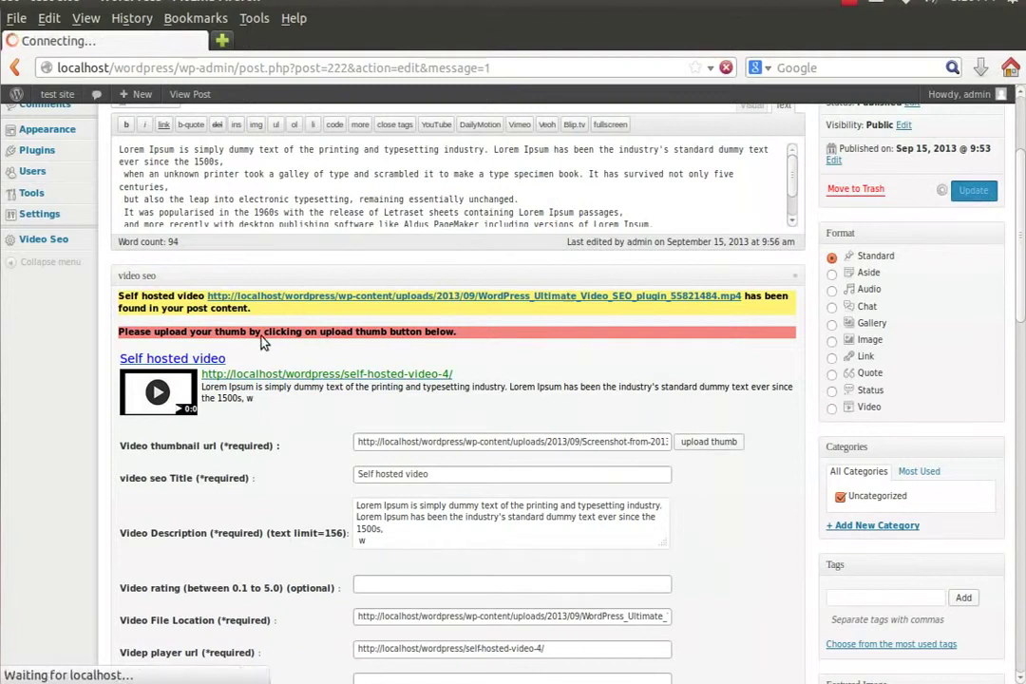
Step: Examine the updated self-hosted post's content, snippet preview and video SEO fields
{"action": "scroll", "coordinate": [604, 366], "scroll_direction": "down", "scroll_amount": 2}
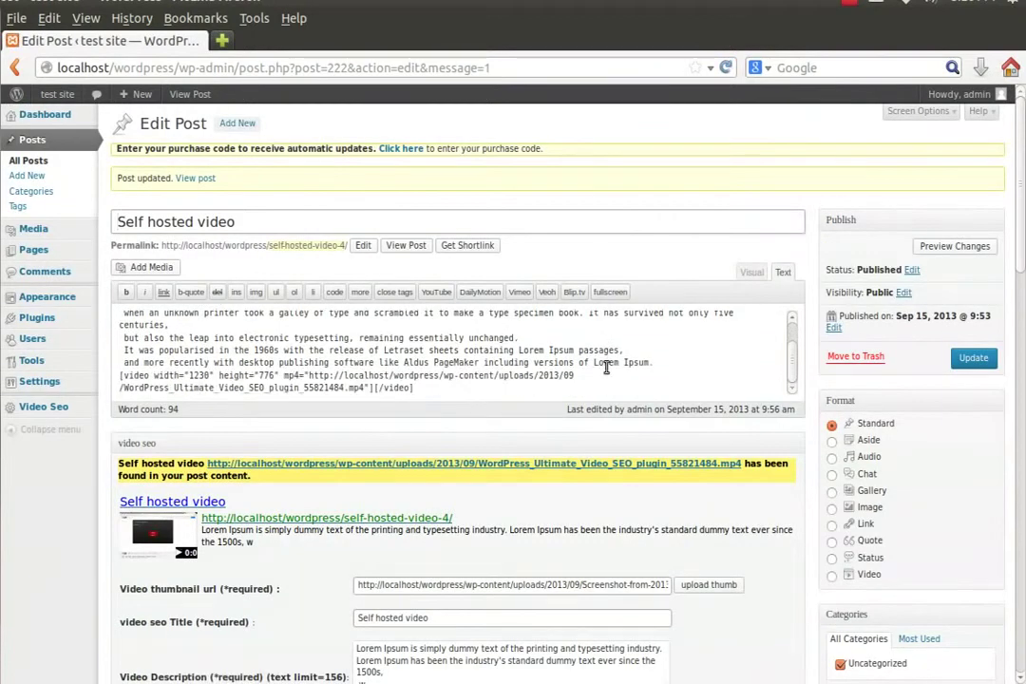
{"action": "scroll", "coordinate": [520, 400], "scroll_direction": "down", "scroll_amount": 5}
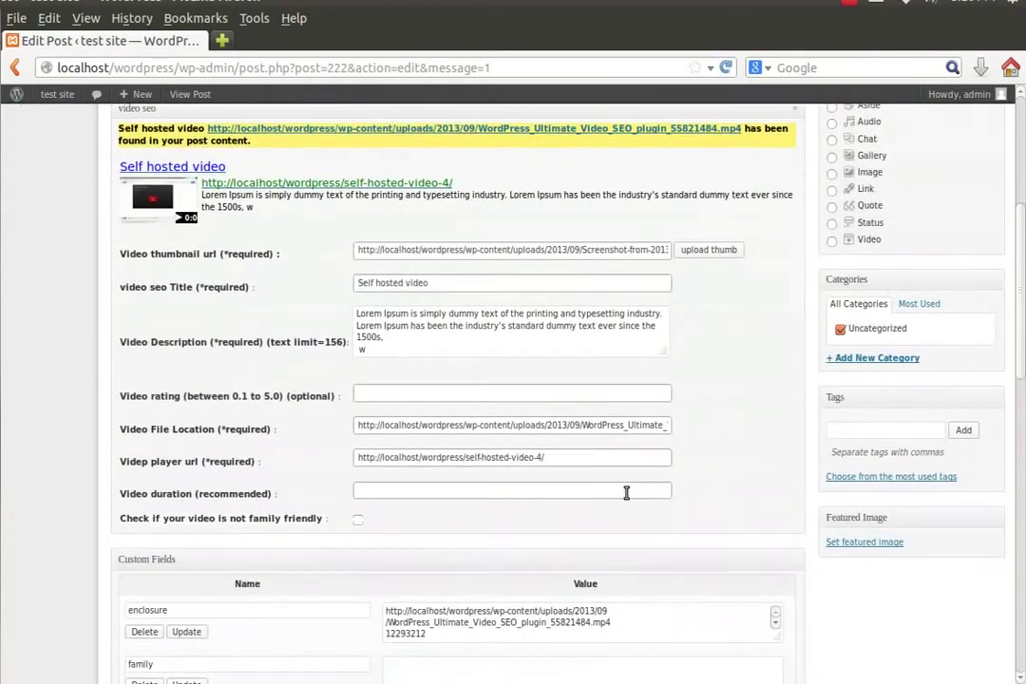
{"action": "scroll", "coordinate": [626, 492], "scroll_direction": "down", "scroll_amount": 1}
{"action": "scroll", "coordinate": [626, 498], "scroll_direction": "up", "scroll_amount": 2}
{"action": "scroll", "coordinate": [626, 498], "scroll_direction": "up", "scroll_amount": 4}
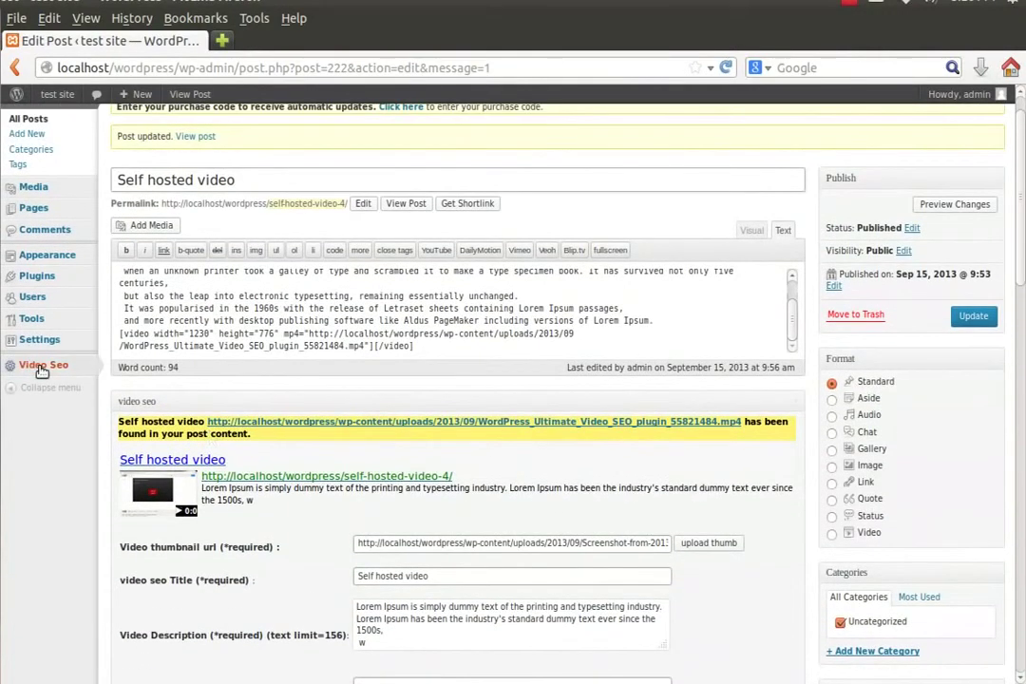
Step: Open video-sitemap.xml from the Video Seo sitemap settings, examine the updated self-hosted video's entry, and return to the settings
{"action": "left_click", "coordinate": [48, 382]}
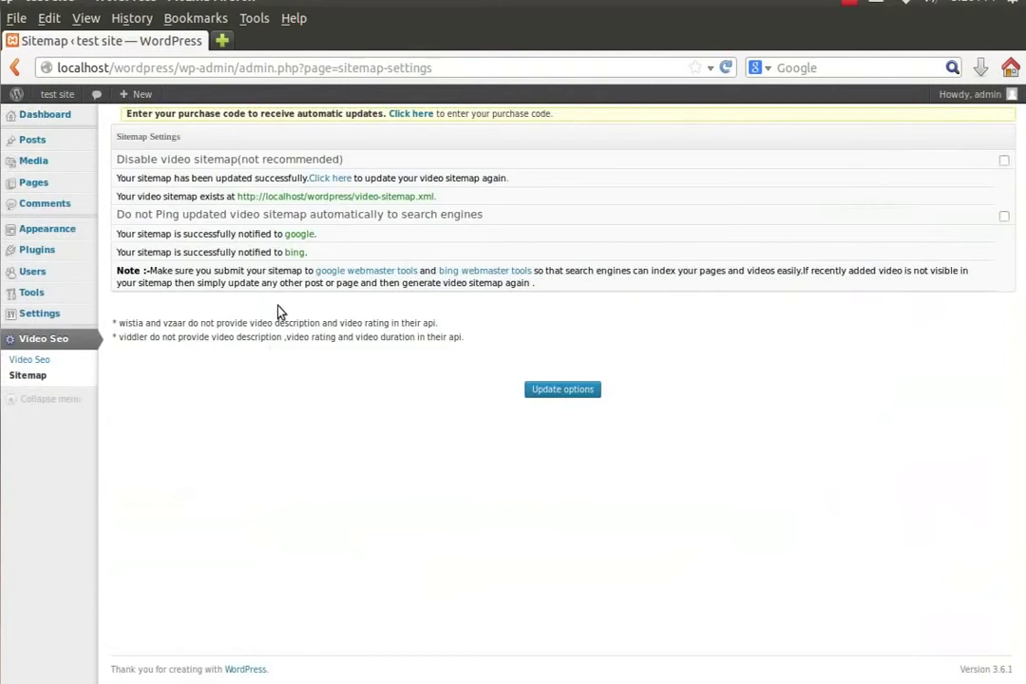
{"action": "left_click", "coordinate": [337, 200]}
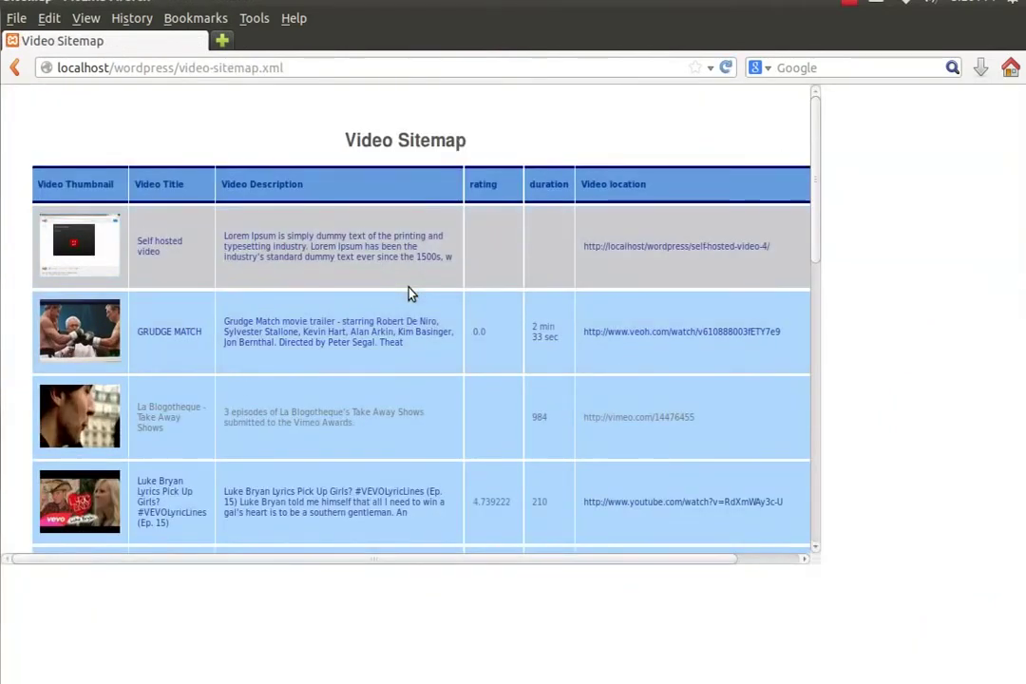
{"action": "left_click", "coordinate": [14, 68]}
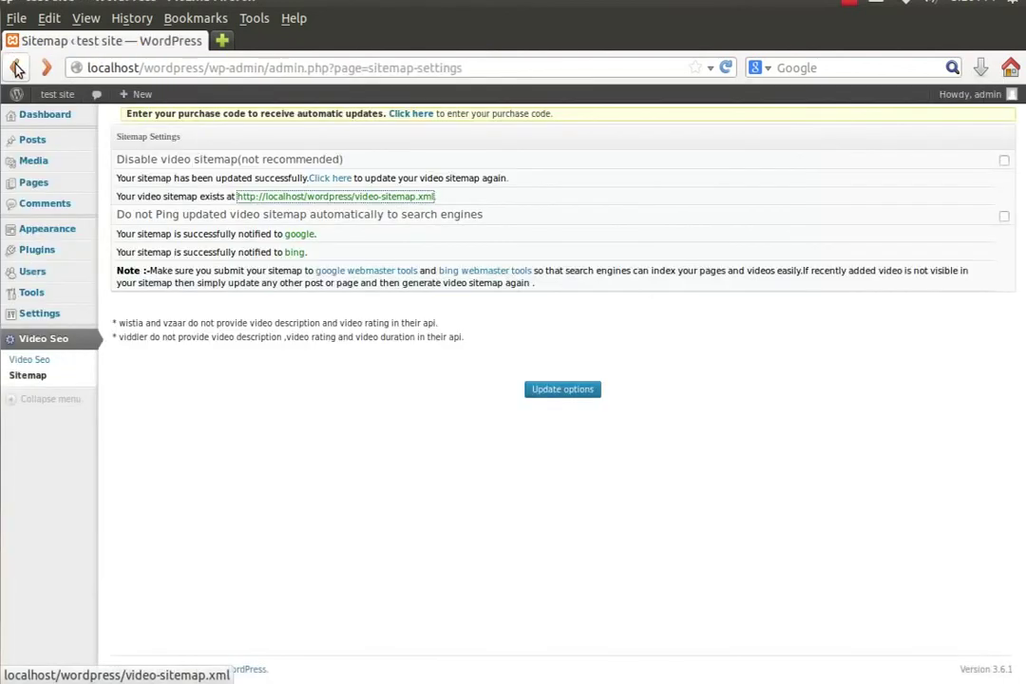